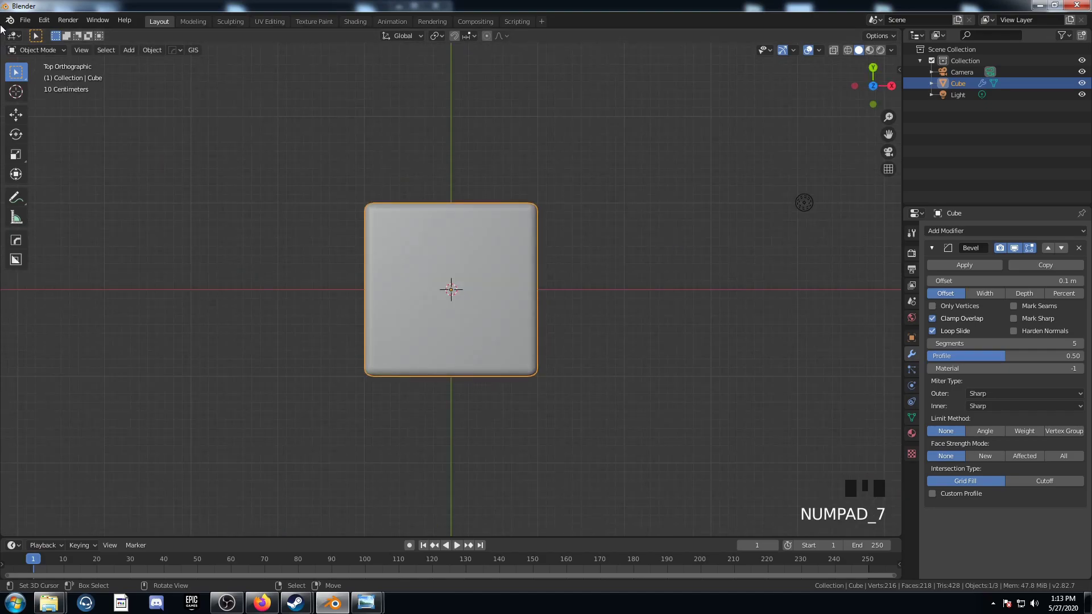
- Switch the left area to the Shader Editor and frame the cube's material nodes
left_click(11, 36)
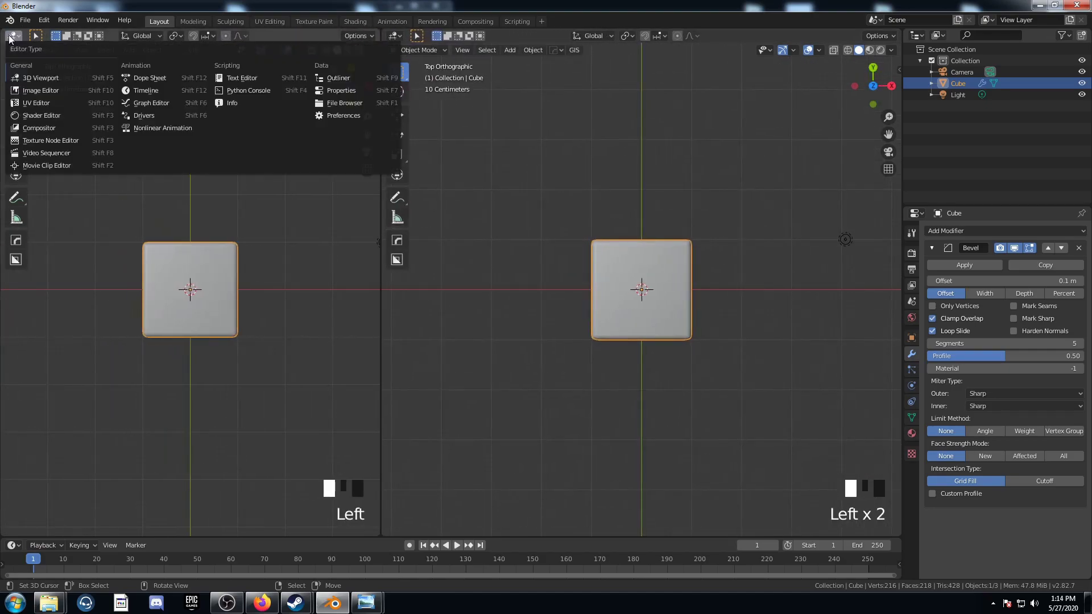
left_click(43, 116)
scroll(150, 339, "up", 5)
middle_click_drag(151, 340, 207, 279)
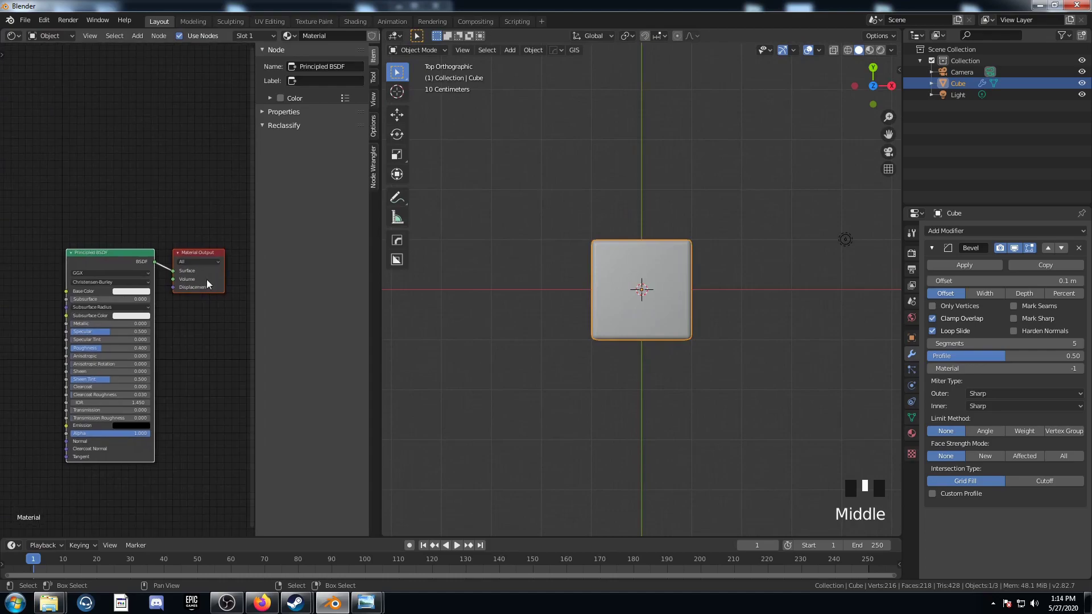
key("n")
middle_click_drag(142, 313, 114, 283)
- Add a Brick Texture node and preview its output on the cube
key("shift+a")
type("br")
key("Return")
left_click(50, 197)
left_click(50, 198, "ctrl+shift")
- Switch the viewport to rendered shading and zoom in on the brick cube and Brick Texture node
key("z")
scroll(606, 328, "up", 4)
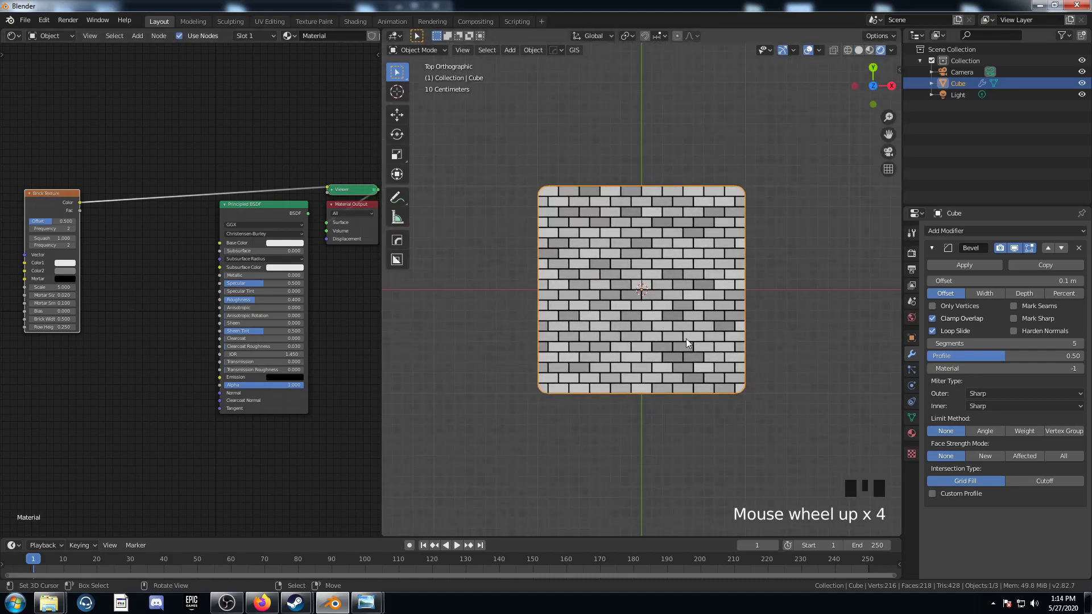
scroll(677, 330, "up", 1)
middle_click_drag(204, 412, 223, 276)
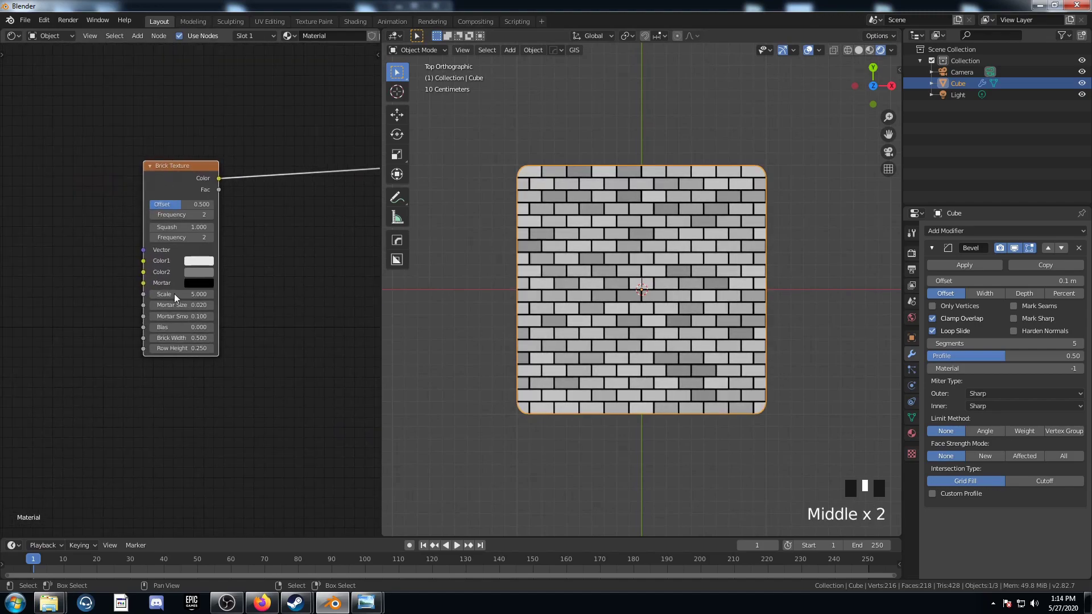
scroll(210, 379, "up", 4)
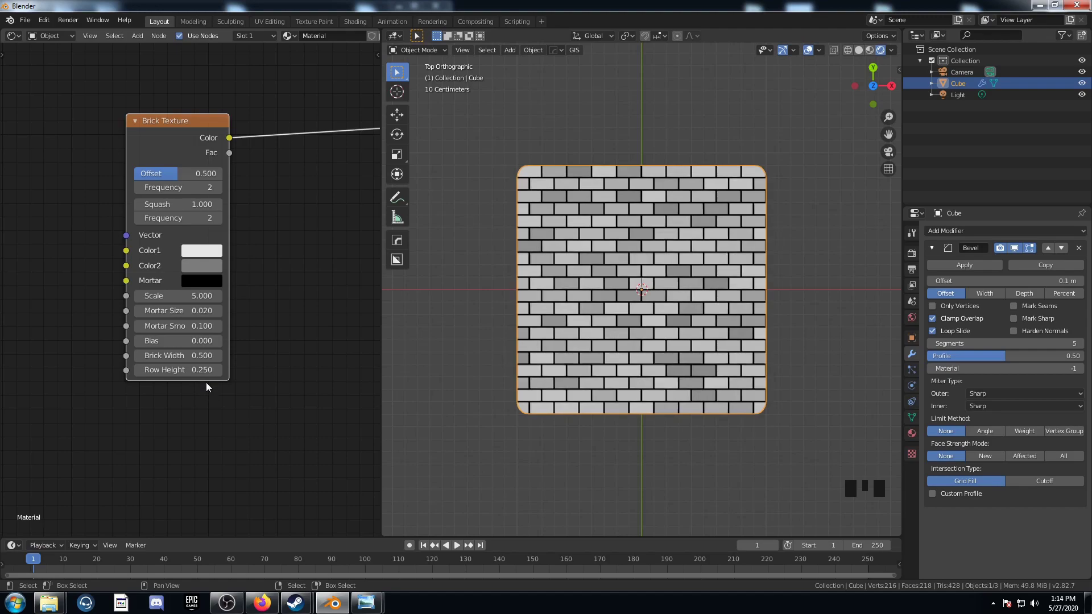
- Set the Brick Texture to Brick Width 0.25, Scale 1.25 and Offset 0 for a square grid
left_click(176, 356)
type(".25")
key("Return")
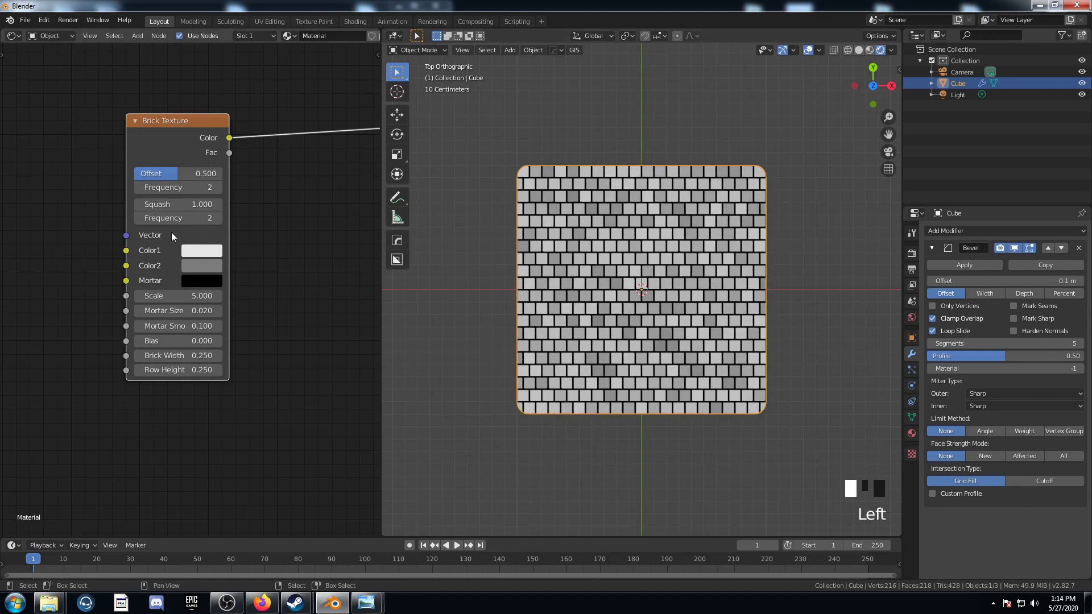
double_click(177, 297)
type("1.25")
key("Return")
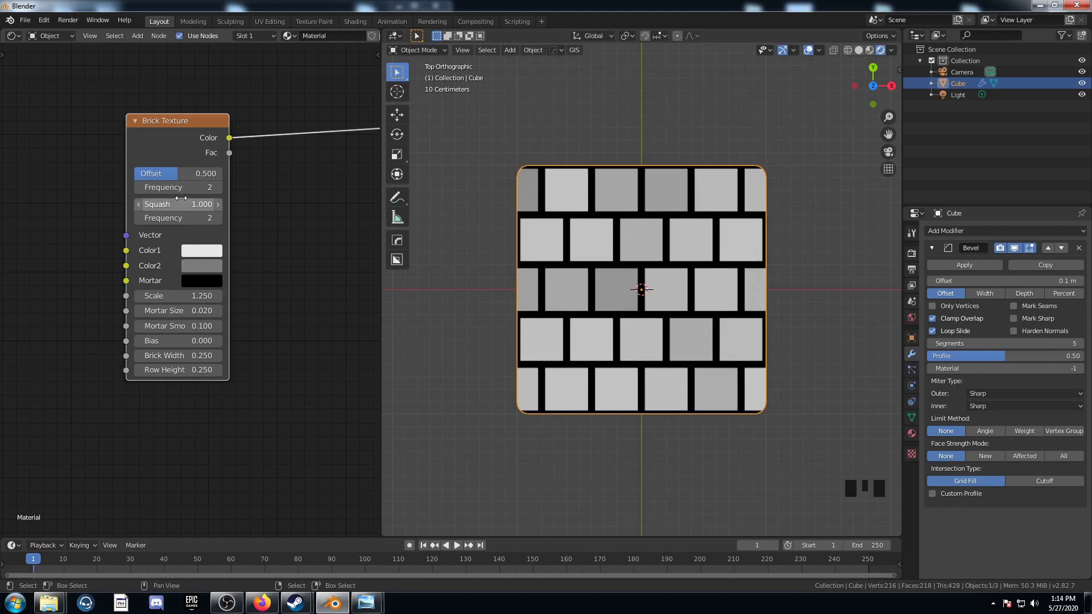
left_click_drag(207, 172, 165, 173)
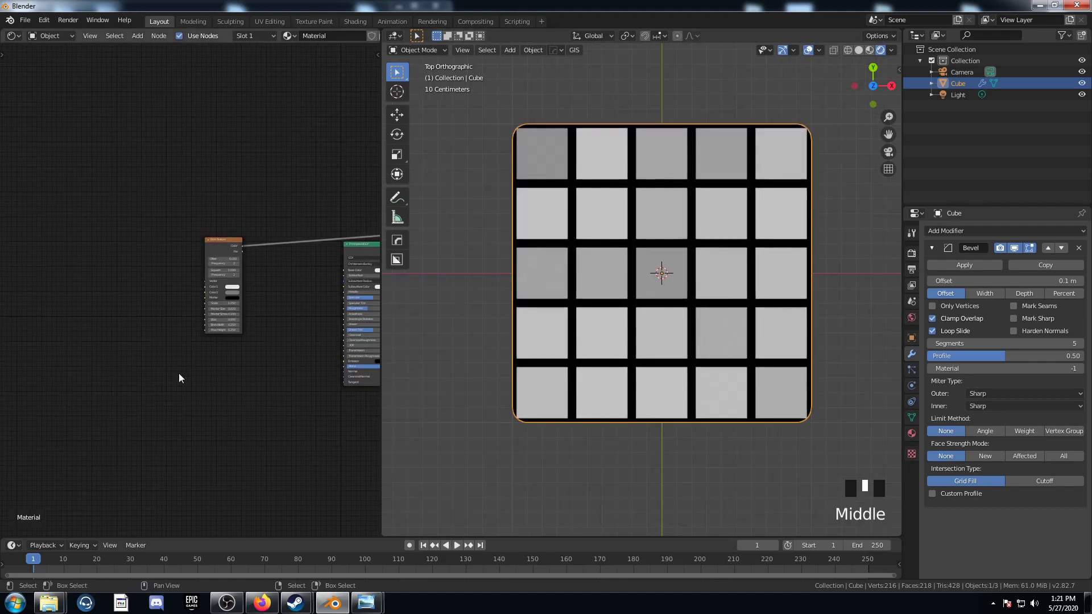
- Add Texture Coordinate and Mapping nodes to the Brick Texture and move Texture Coordinate further left
scroll(239, 254, "up", 3)
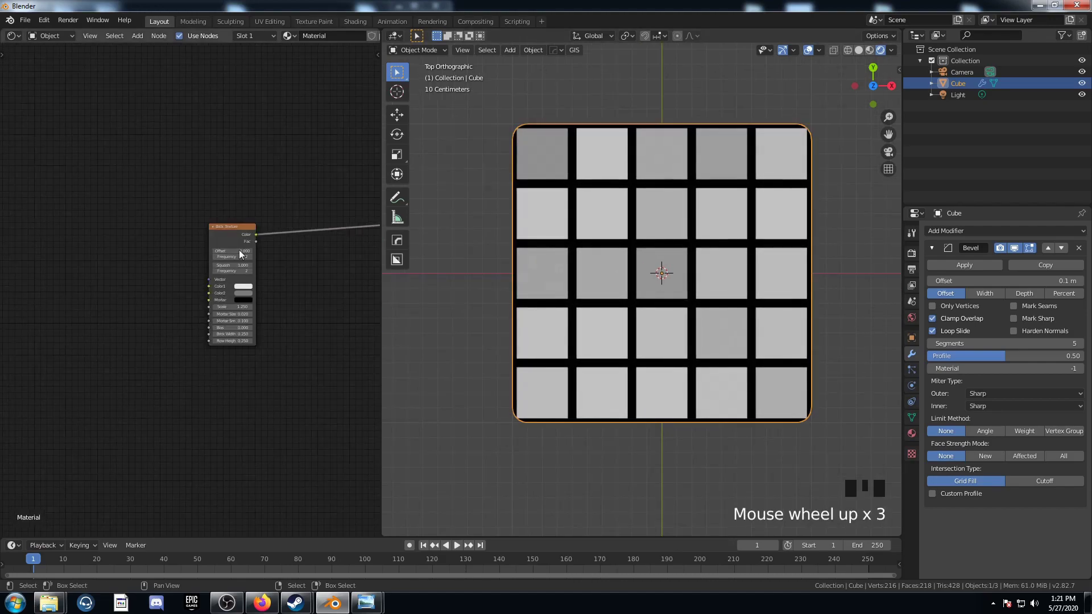
left_click(227, 227)
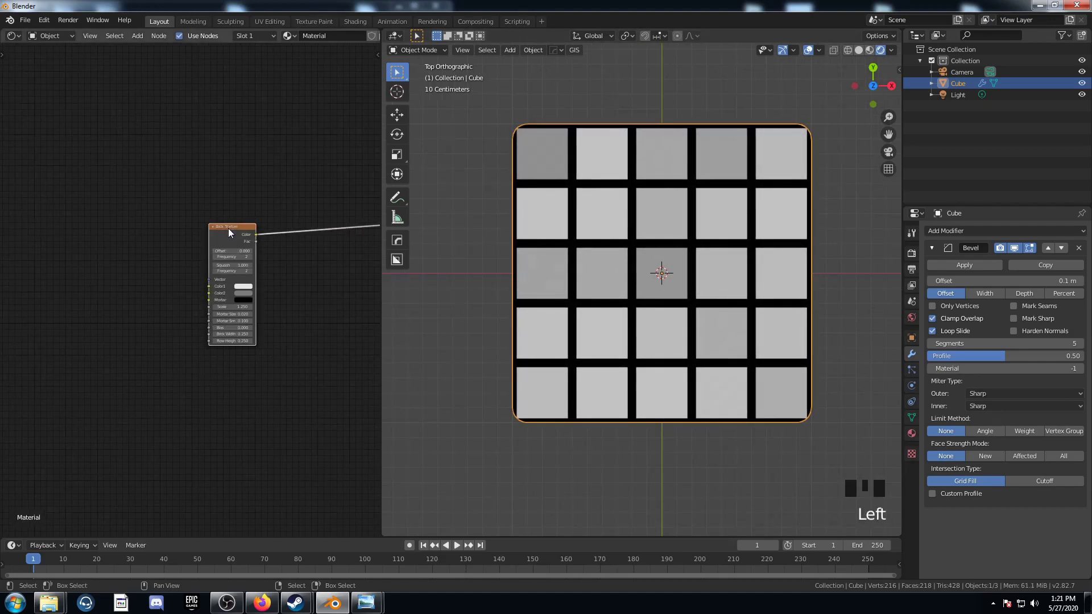
middle_click_drag(158, 358, 248, 345)
key("ctrl+t")
middle_click_drag(188, 308, 201, 306)
left_click_drag(149, 208, 149, 325)
mouse_move(161, 391)
middle_mouse_down()
mouse_move(170, 393)
mouse_move(142, 363)
mouse_move(171, 380)
middle_mouse_up()
key("g")
left_click(57, 410)
scroll(128, 376, "up", 4)
- Insert a Noise Texture before Mapping and feed Object coordinates into its Vector input
key("shift+a")
mouse_move(232, 347)
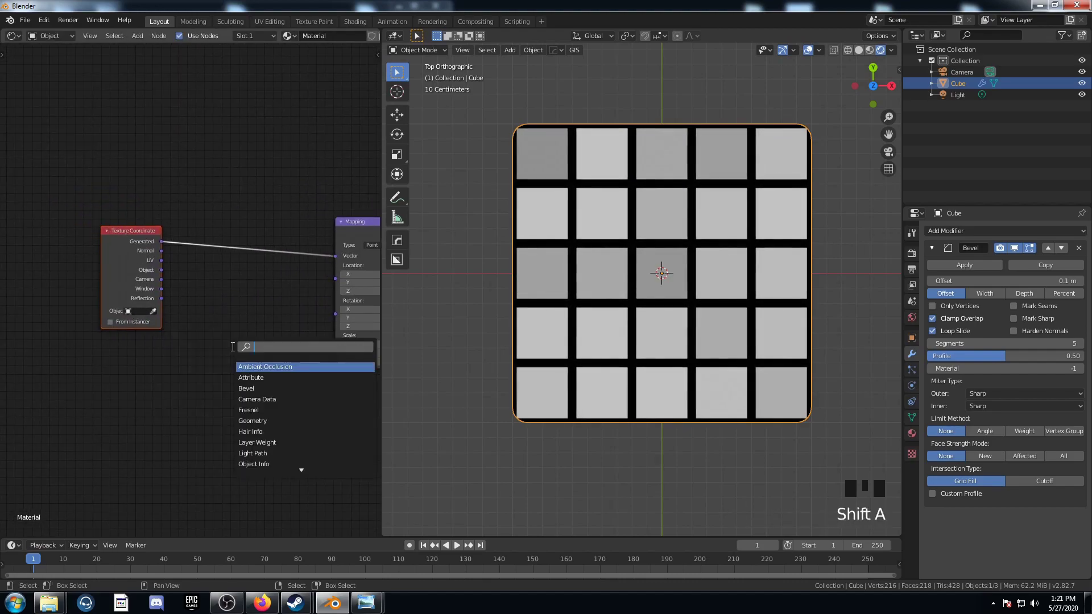
type("noise")
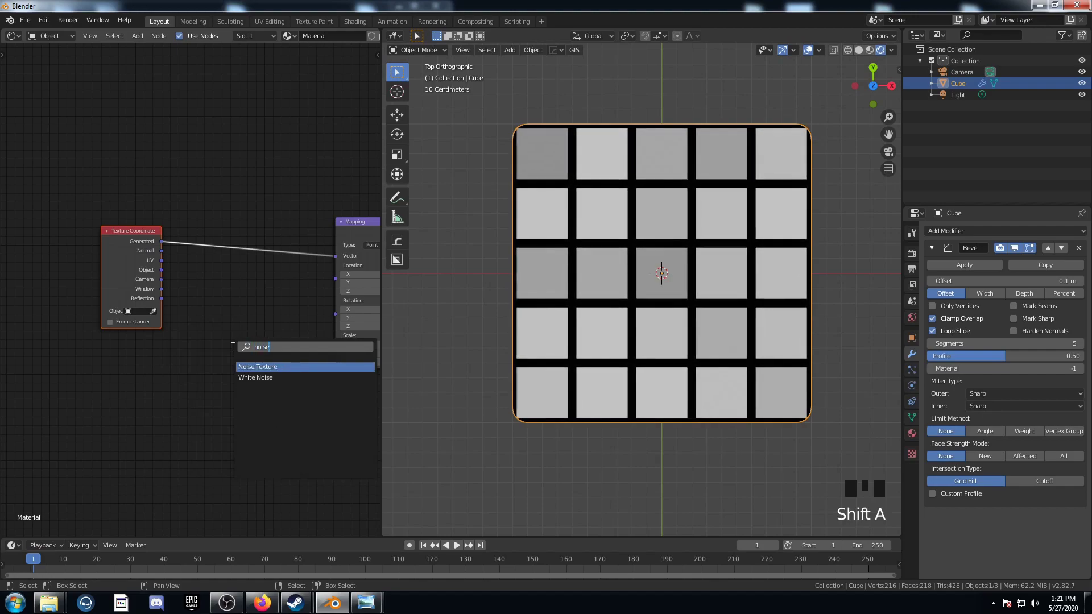
key("Return")
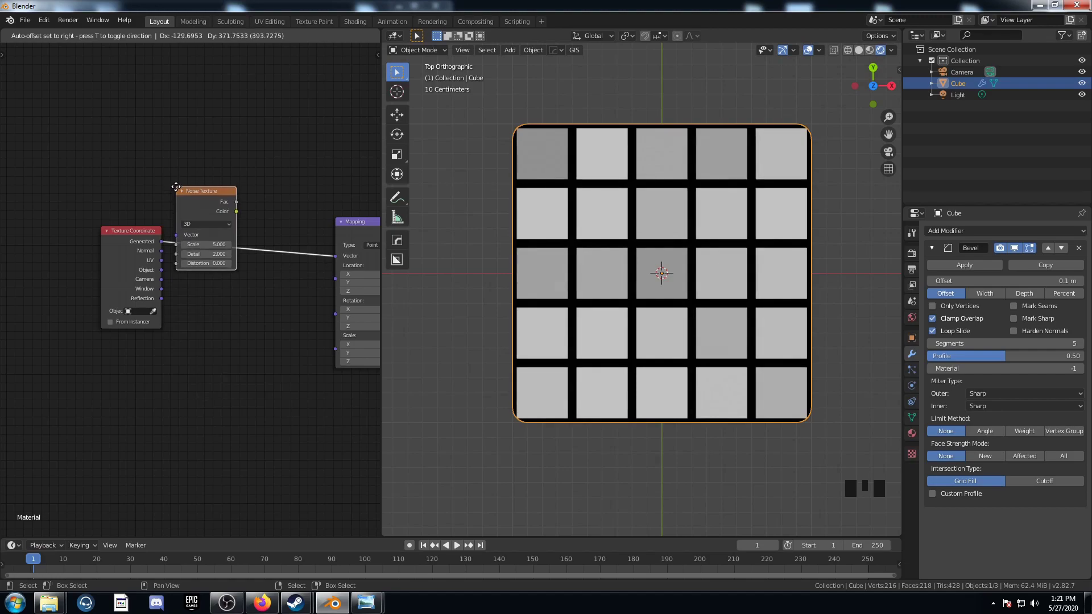
left_click(195, 186)
left_click_drag(132, 227, 92, 246)
left_click_drag(125, 284, 196, 233)
left_click_drag(213, 192, 181, 162)
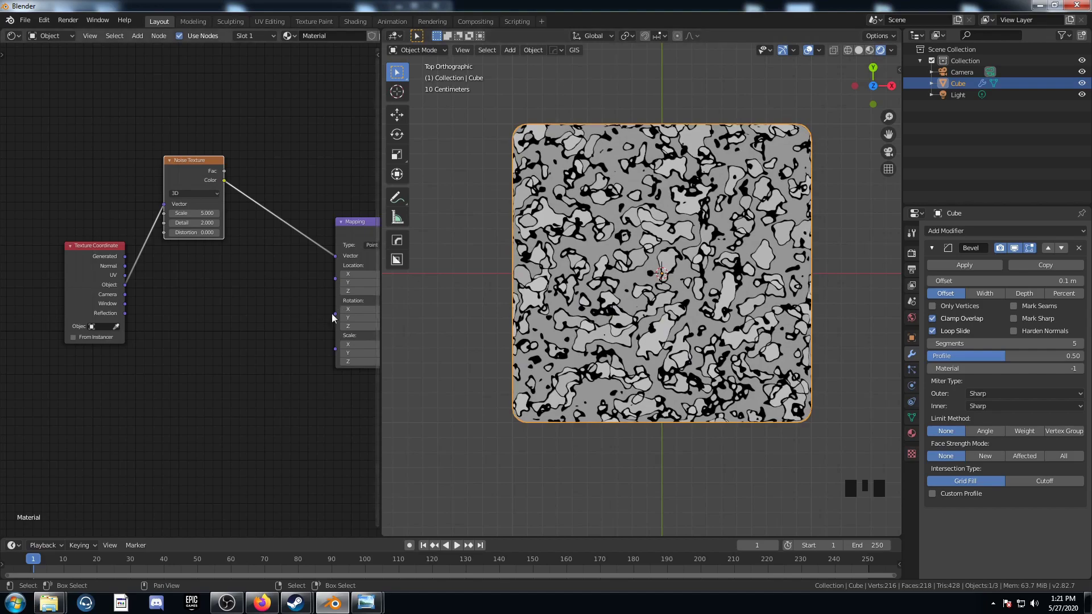
left_click_drag(189, 160, 193, 152)
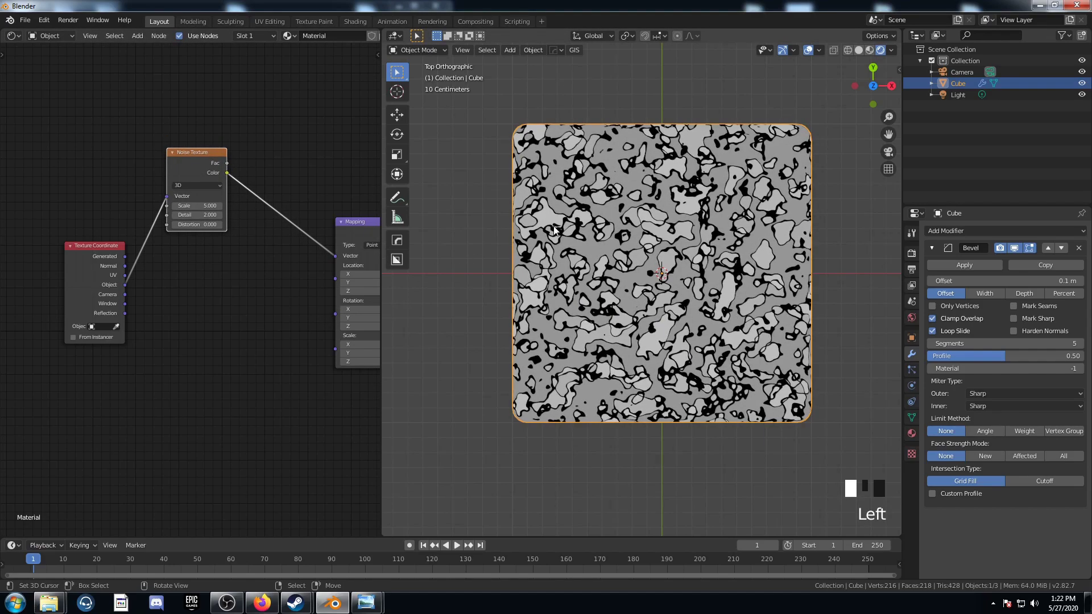
- Insert a Mix node between Noise and Mapping, with Object coordinates into Color2
key("shift+a")
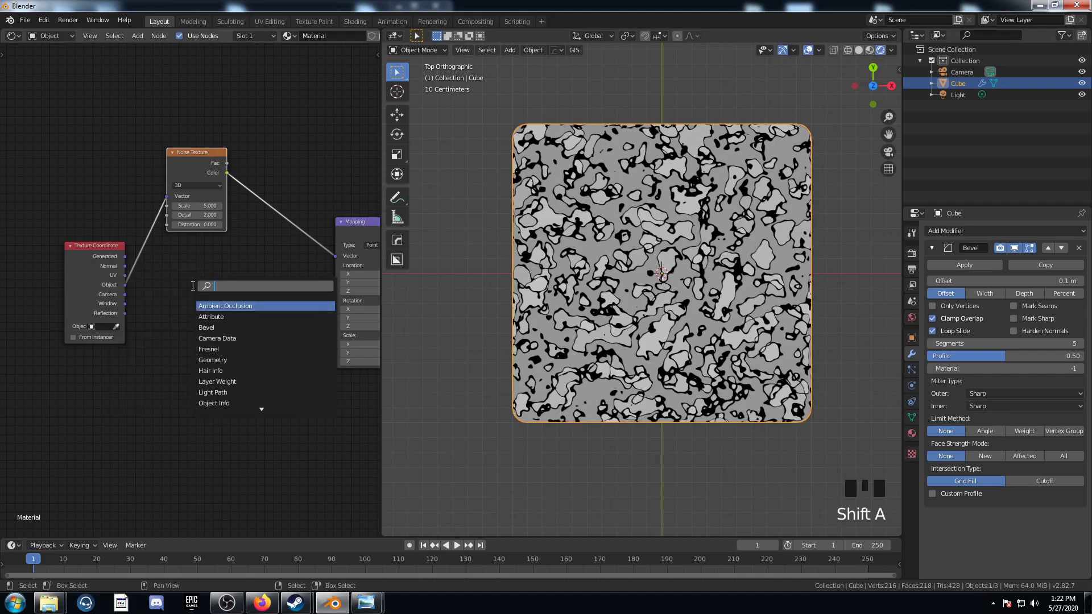
left_click(197, 290)
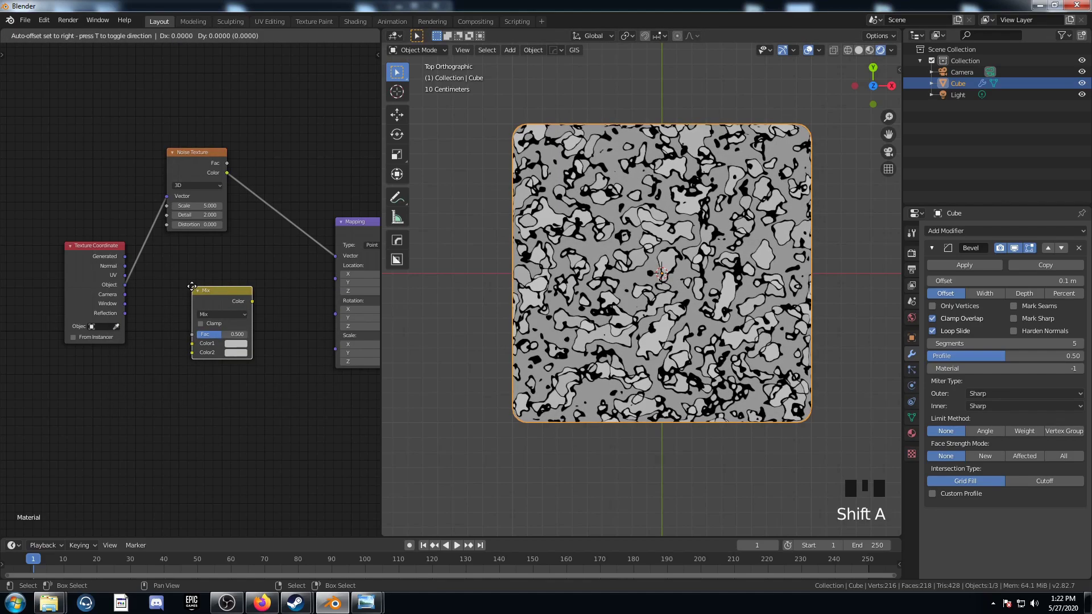
left_click(282, 207)
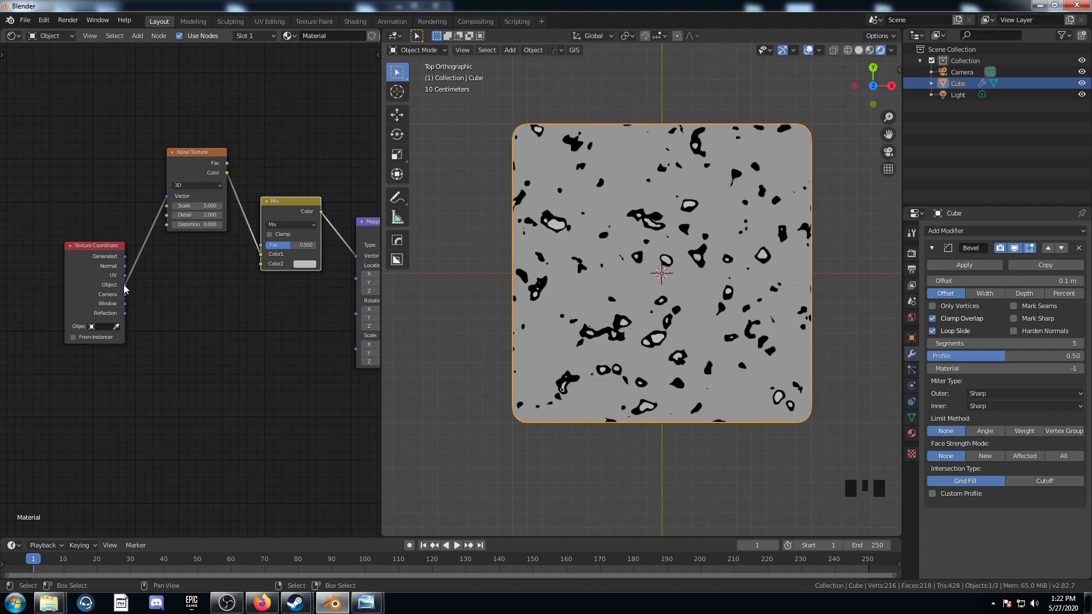
left_click_drag(126, 286, 144, 282)
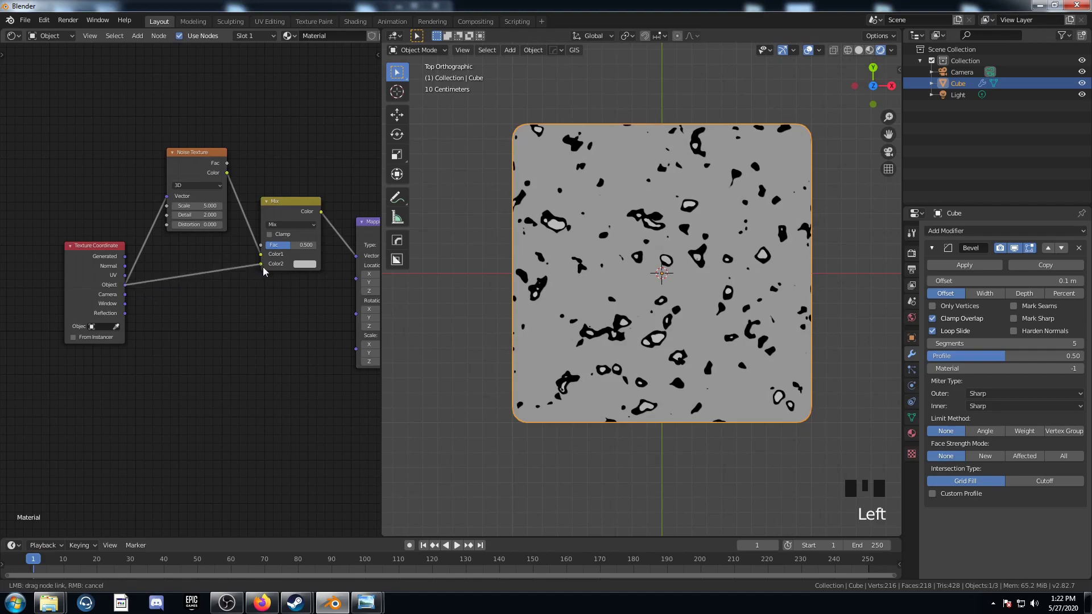
left_click_drag(263, 268, 261, 265)
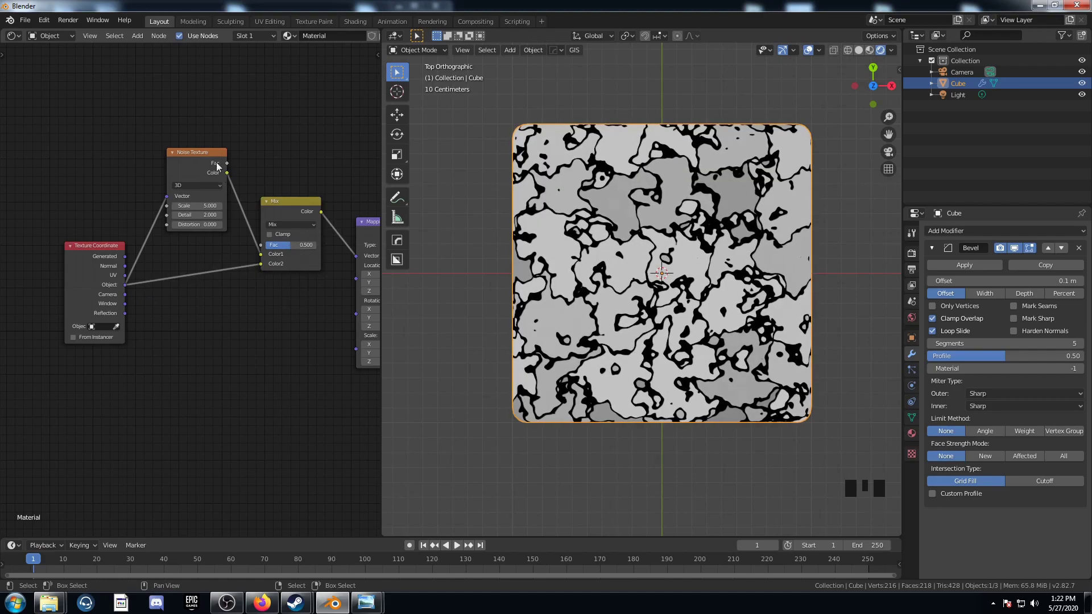
left_click_drag(203, 158, 197, 149)
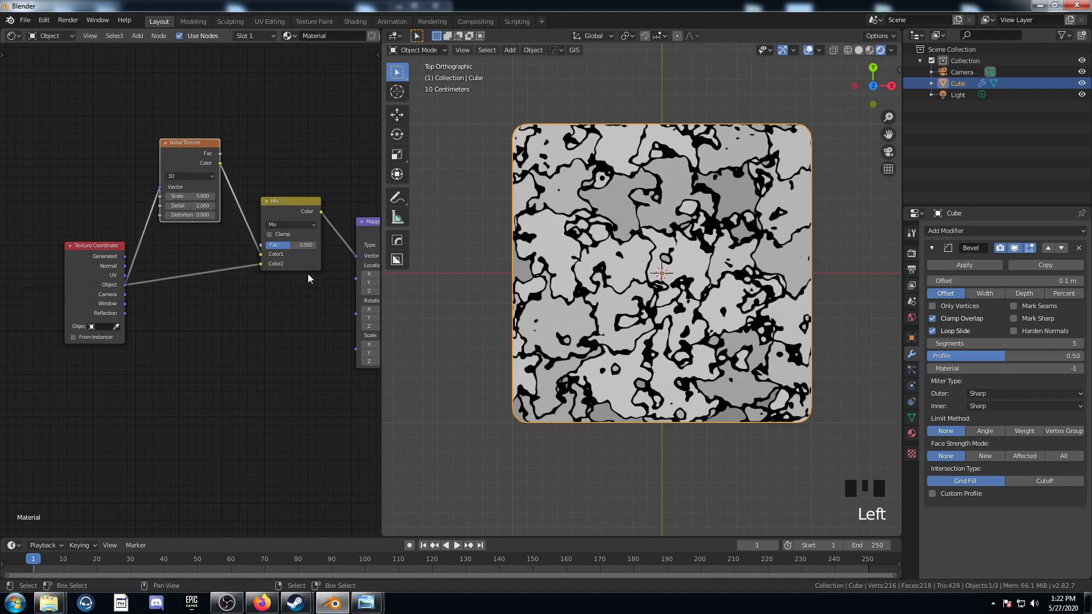
- Set the Mix node's Fac to 0.99
mouse_move(295, 247)
left_mouse_down()
mouse_move(319, 248)
mouse_move(289, 245)
left_mouse_up()
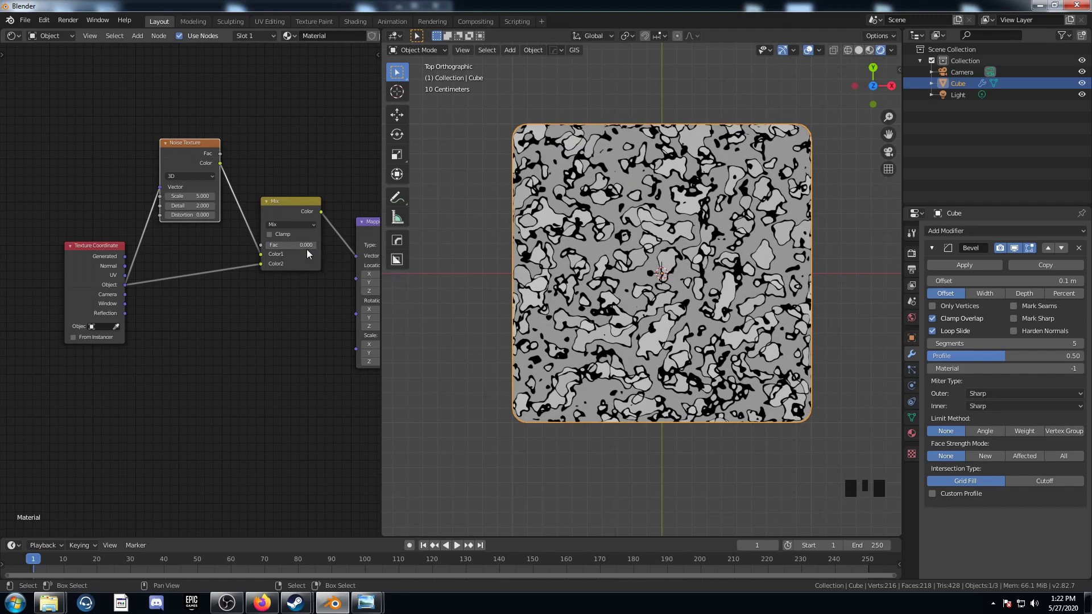
left_click_drag(279, 245, 281, 245)
left_click(277, 245)
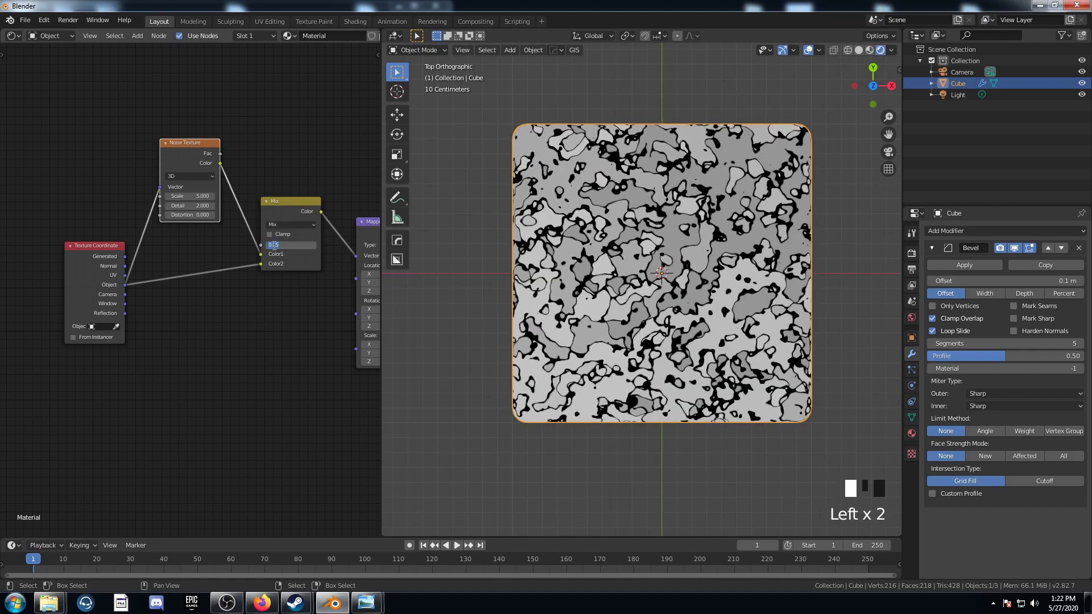
type("0.99")
key("Return")
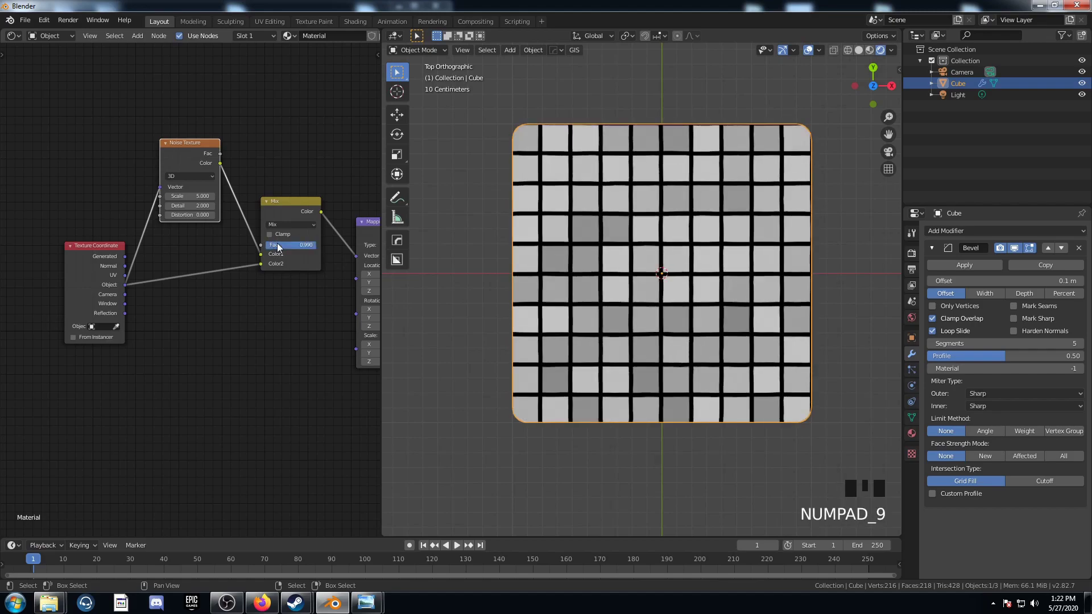
scroll(687, 323, "up", 7)
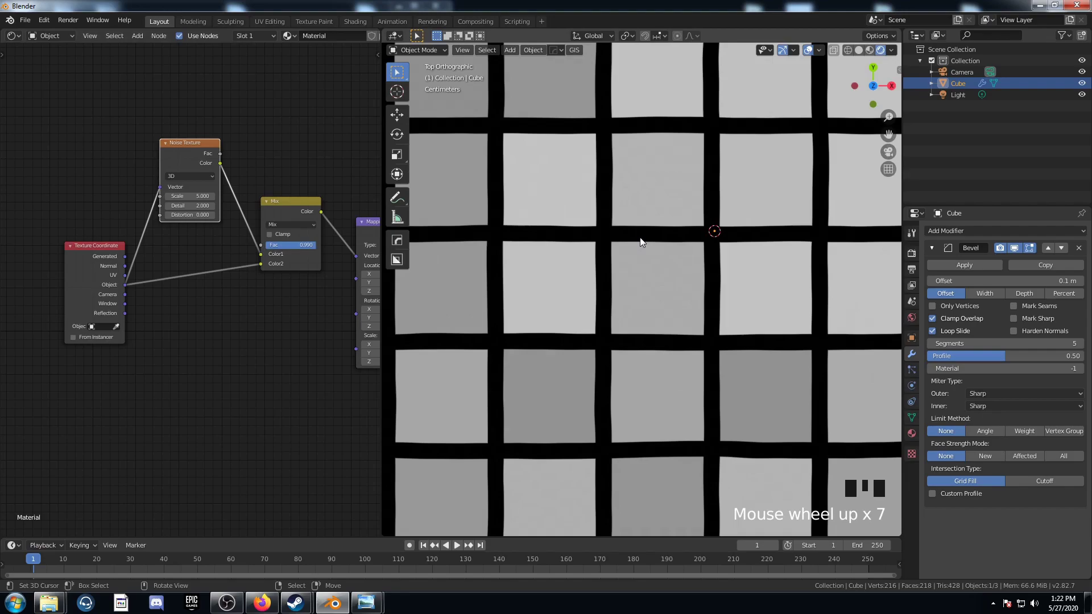
left_click_drag(182, 196, 253, 196)
left_click(177, 196)
type("10")
key("Return")
left_click_drag(208, 205, 208, 205)
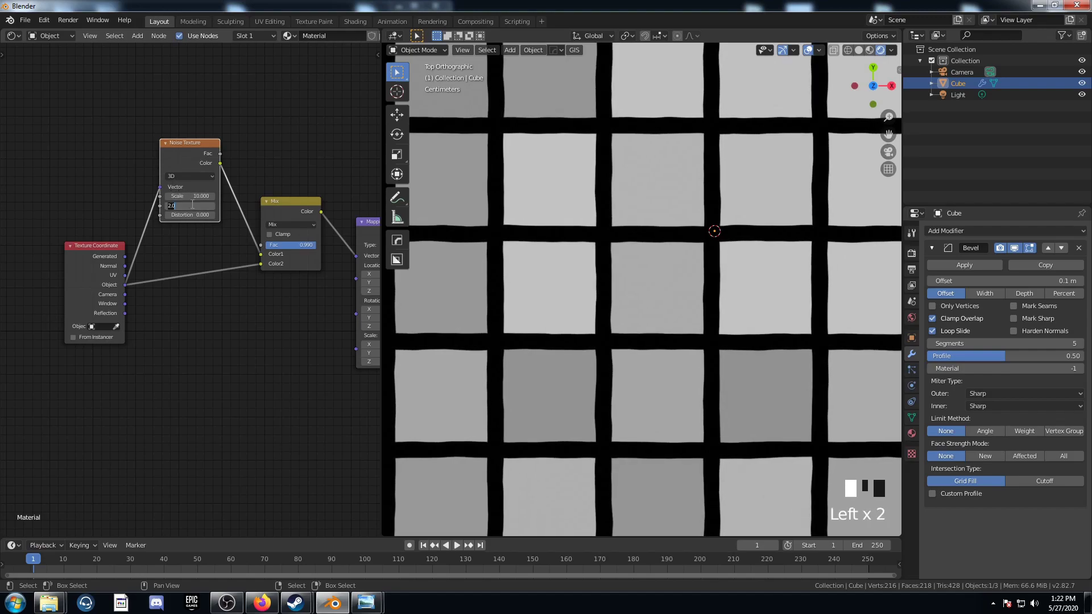
type("3")
key("Return")
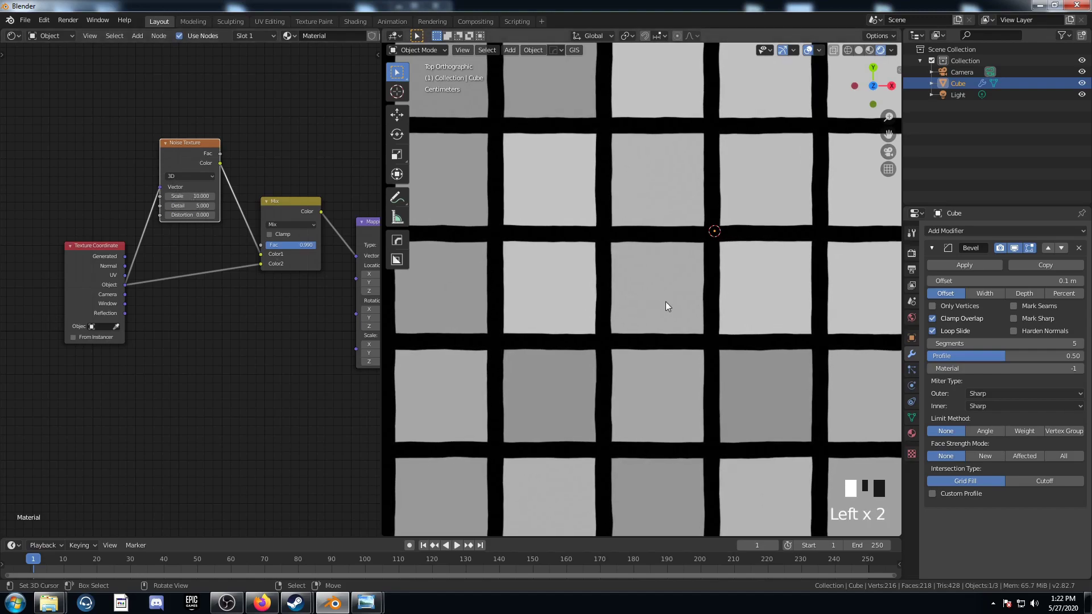
scroll(626, 298, "up", 3)
scroll(602, 287, "down", 1)
scroll(602, 287, "down", 3)
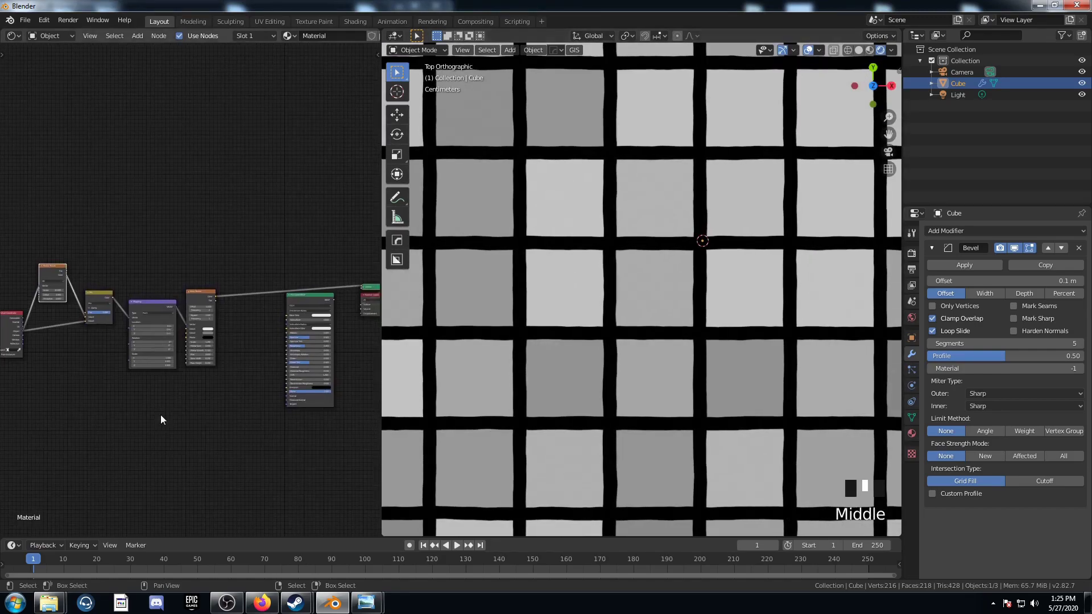
middle_click_drag(160, 414, 204, 350)
scroll(198, 415, "up", 1)
scroll(200, 369, "up", 2)
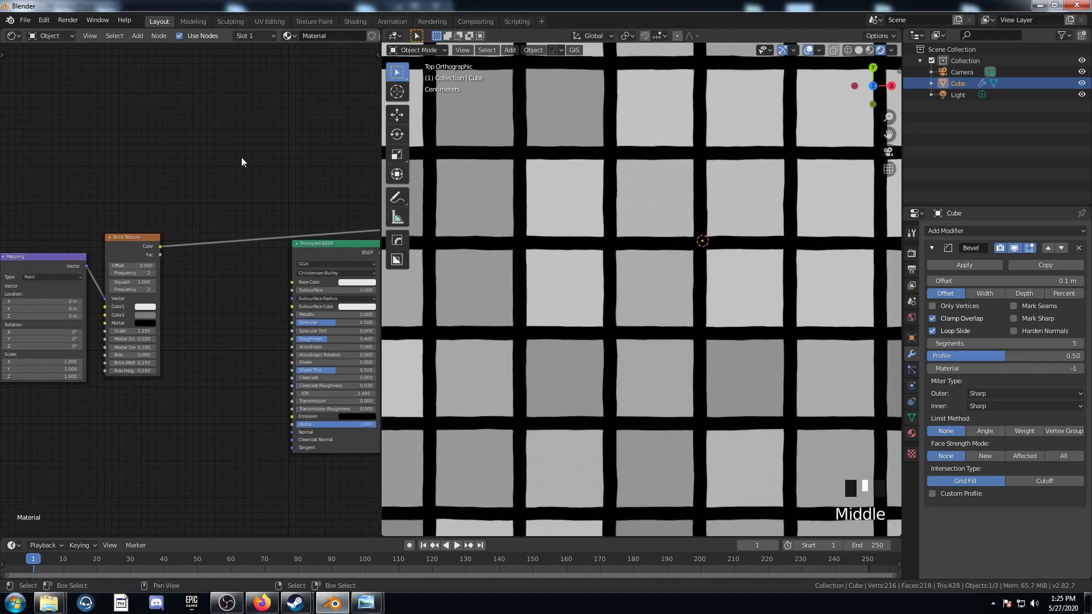
- Insert a ColorRamp after the Brick Texture, spread its stops to the ends, and tint the white stop pale cyan
key("shift+a")
type("ramp")
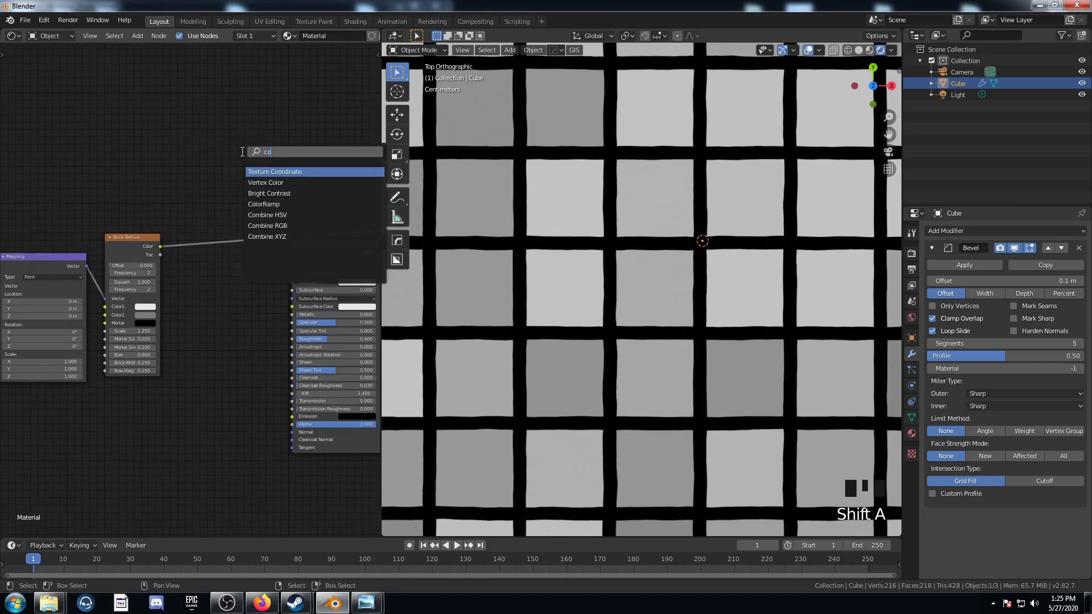
key("Return")
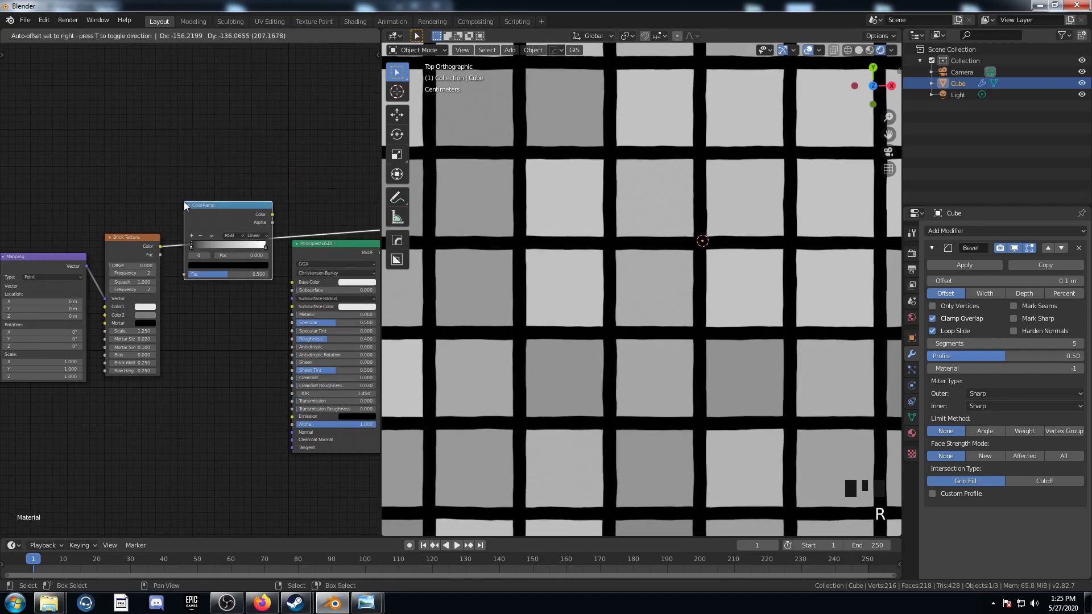
left_click(187, 200)
scroll(171, 336, "up", 4)
middle_click_drag(143, 368, 112, 408)
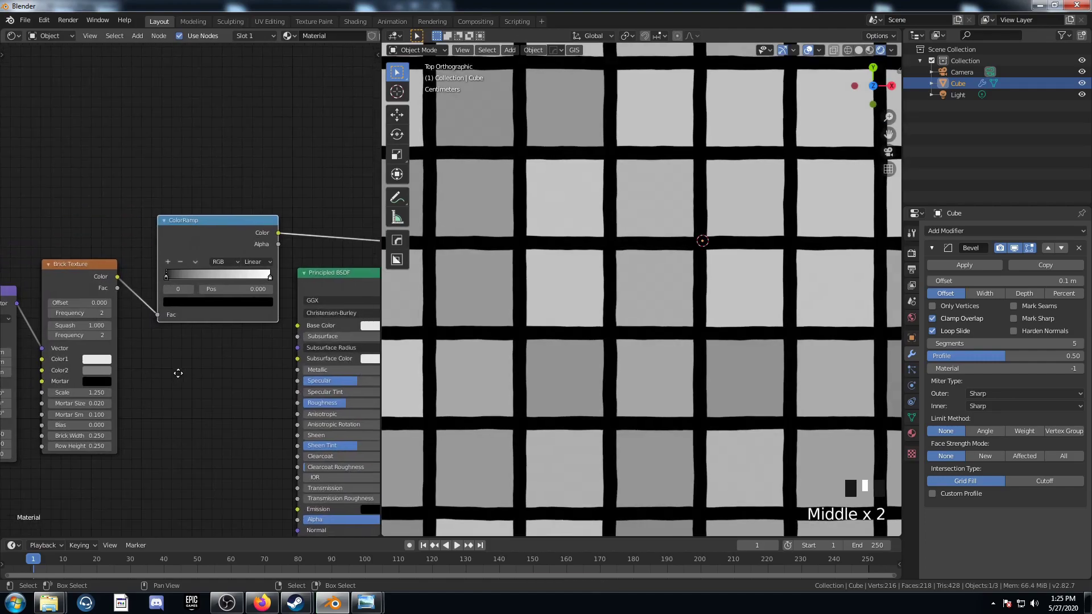
scroll(158, 275, "up", 4)
left_click_drag(300, 273, 328, 275)
left_click_drag(196, 273, 145, 268)
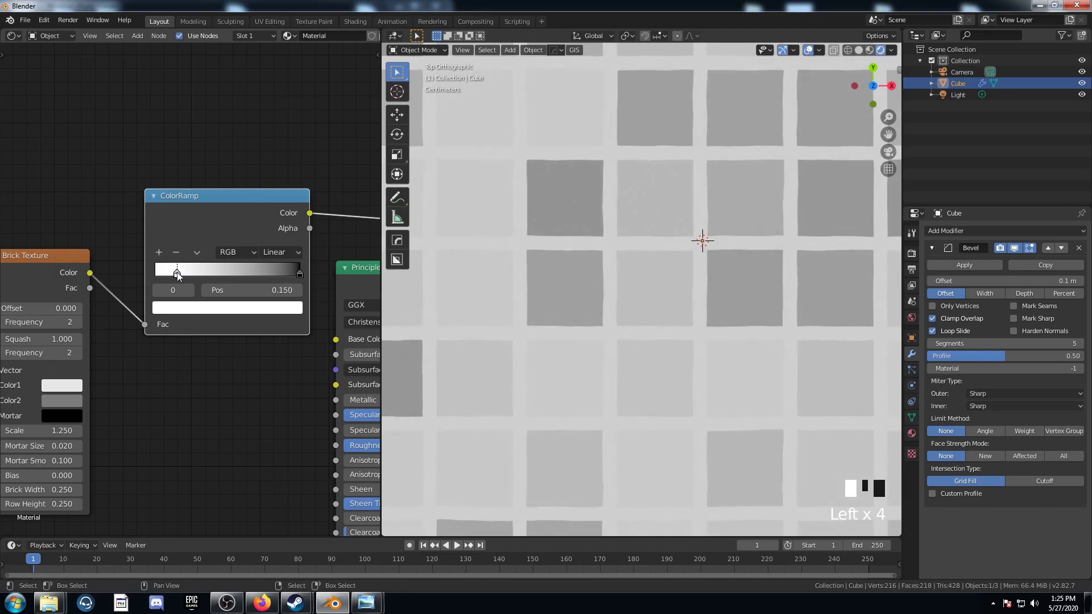
left_click(253, 312)
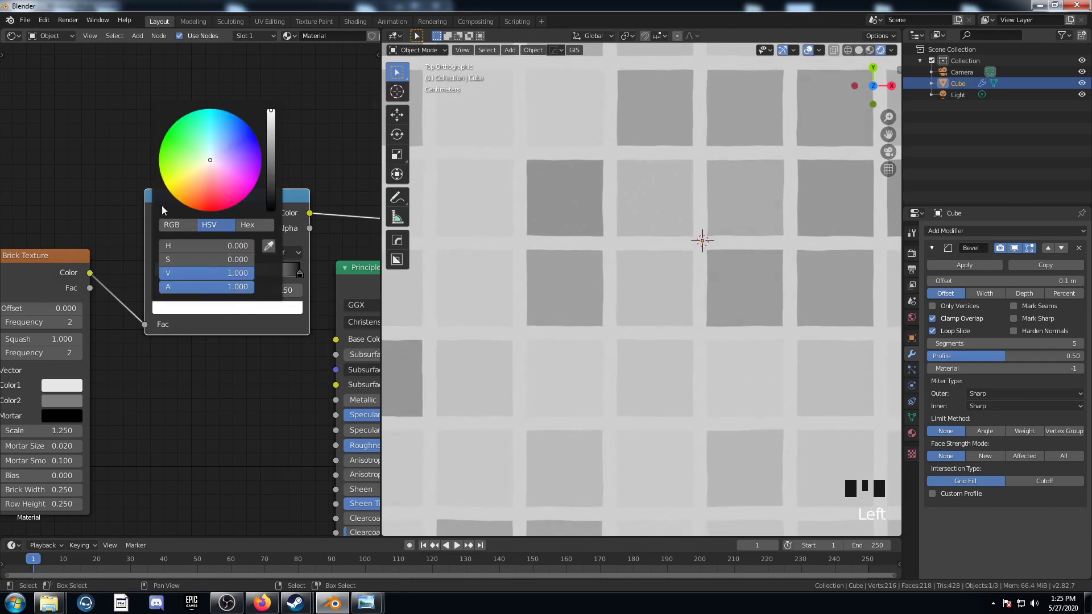
left_click(211, 149)
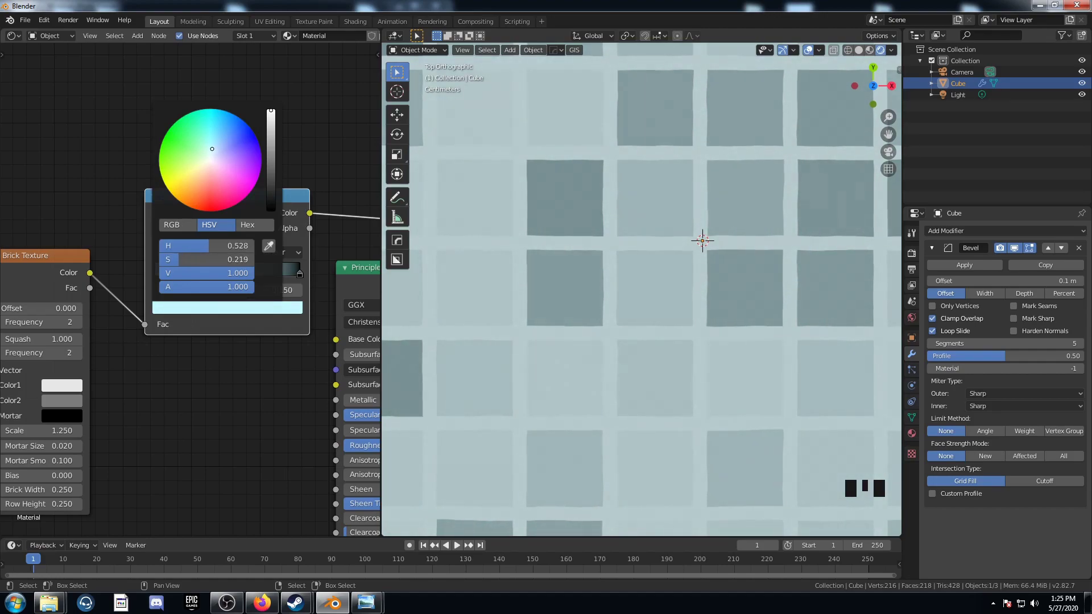
- Connect the ColorRamp to Base Color and preview the Principled BSDF through Material Output
scroll(258, 378, "down", 4)
middle_click_drag(259, 379, 217, 436)
scroll(215, 386, "down", 3)
middle_click_drag(216, 383, 205, 389)
left_click_drag(196, 240, 262, 265)
left_click(261, 265, "ctrl+shift")
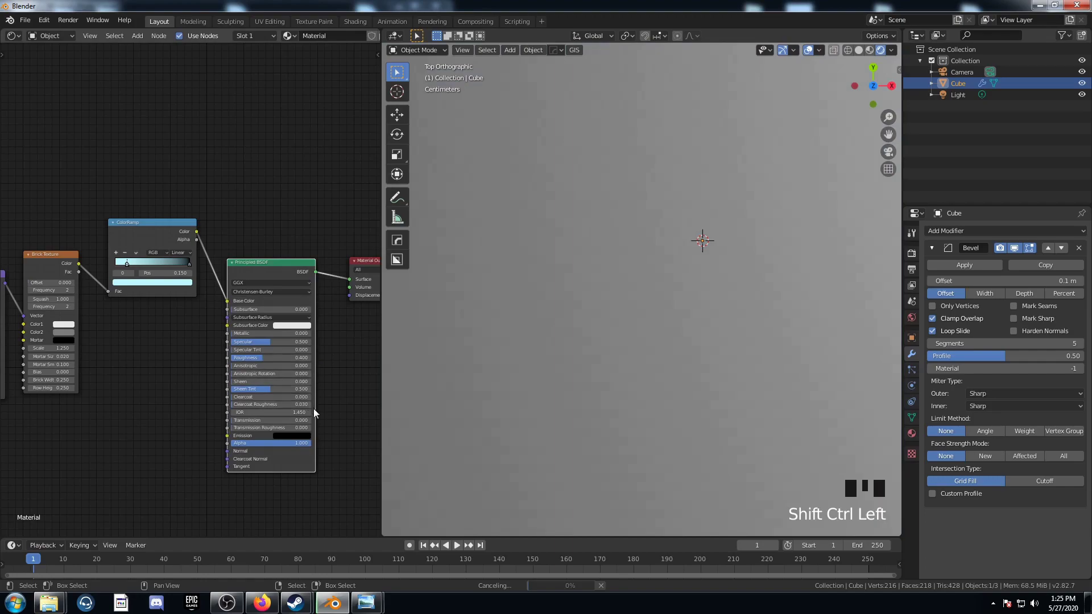
- Orbit the viewport to see the slab in perspective and recentre the ramp nodes
scroll(558, 395, "down", 4)
middle_click_drag(557, 393, 563, 367)
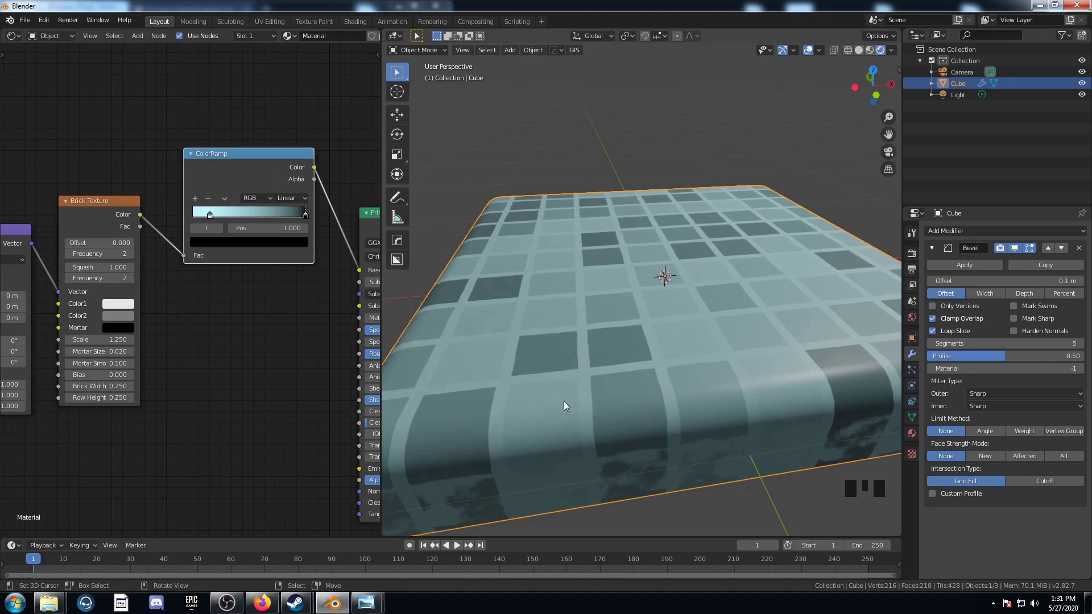
scroll(198, 382, "up", 3)
middle_click_drag(197, 382, 294, 231)
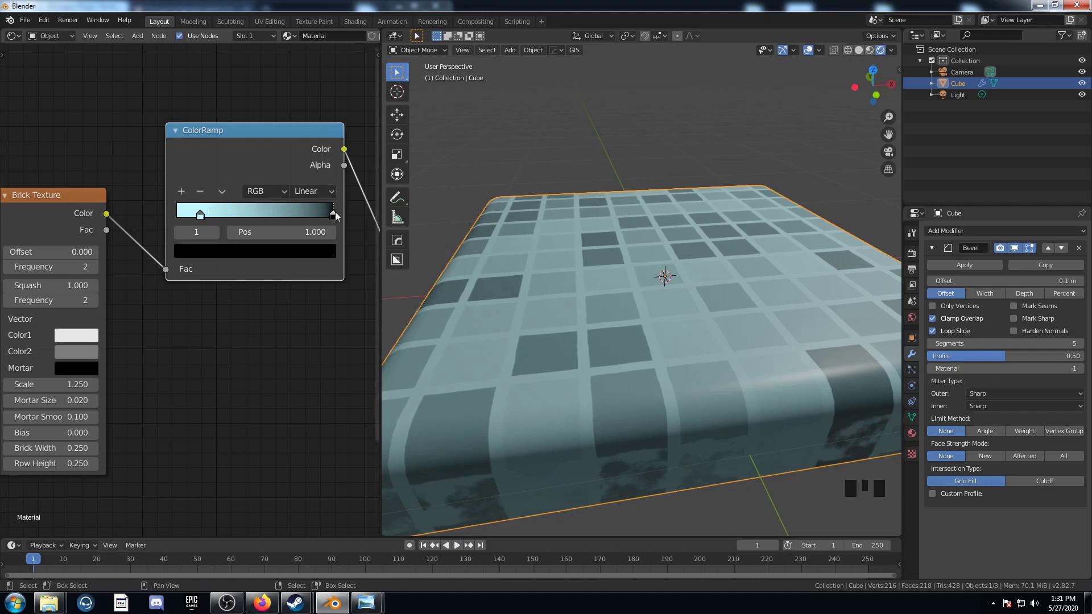
scroll(158, 329, "up", 4)
middle_click_drag(103, 381, 158, 347)
scroll(105, 345, "down", 1)
scroll(158, 347, "down", 3)
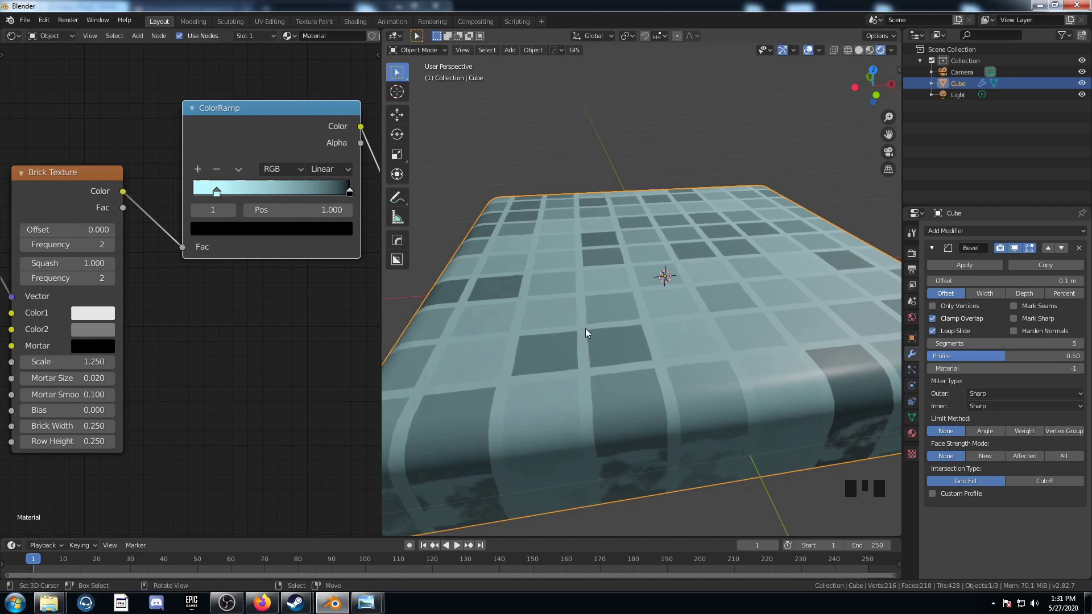
- Make the brick Mortar white and lighten the ramp's black end stop to grey (value 0.485)
left_click(91, 346)
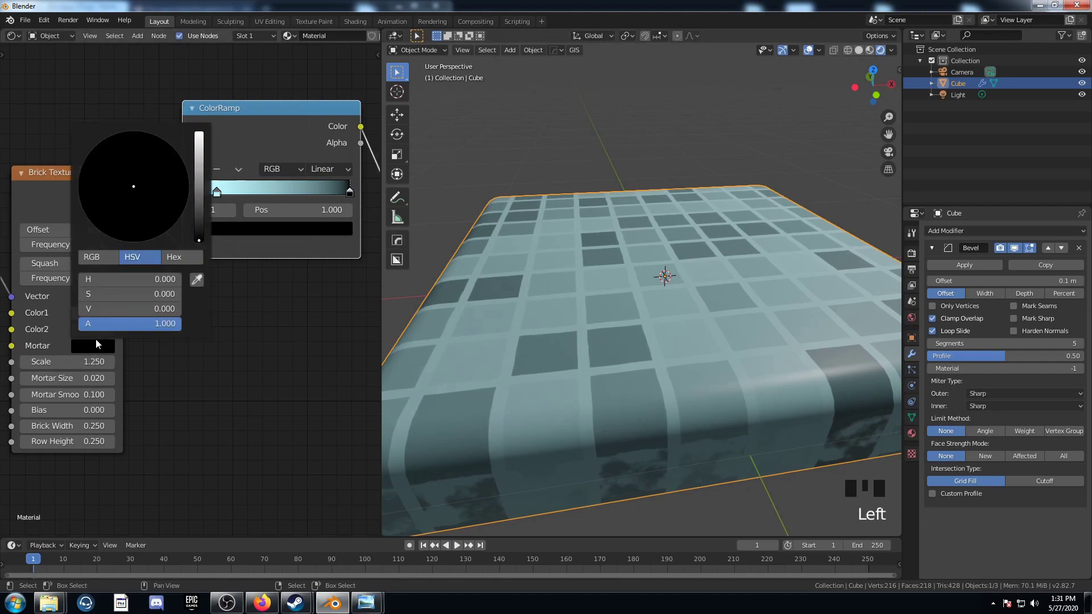
scroll(148, 207, "up", 12)
scroll(148, 207, "up", 8)
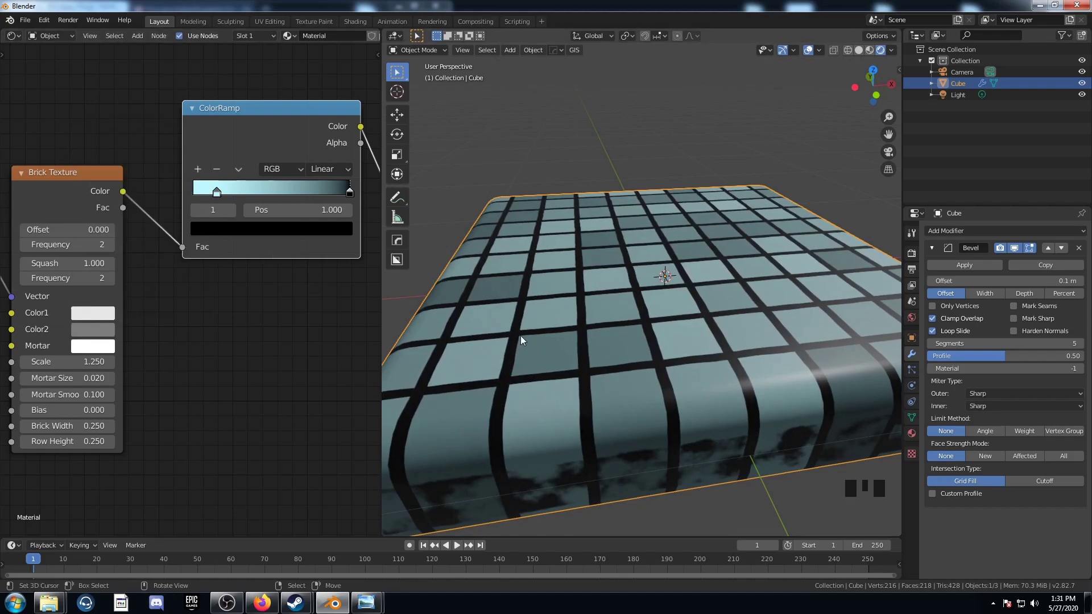
left_click(350, 192)
left_click(320, 229)
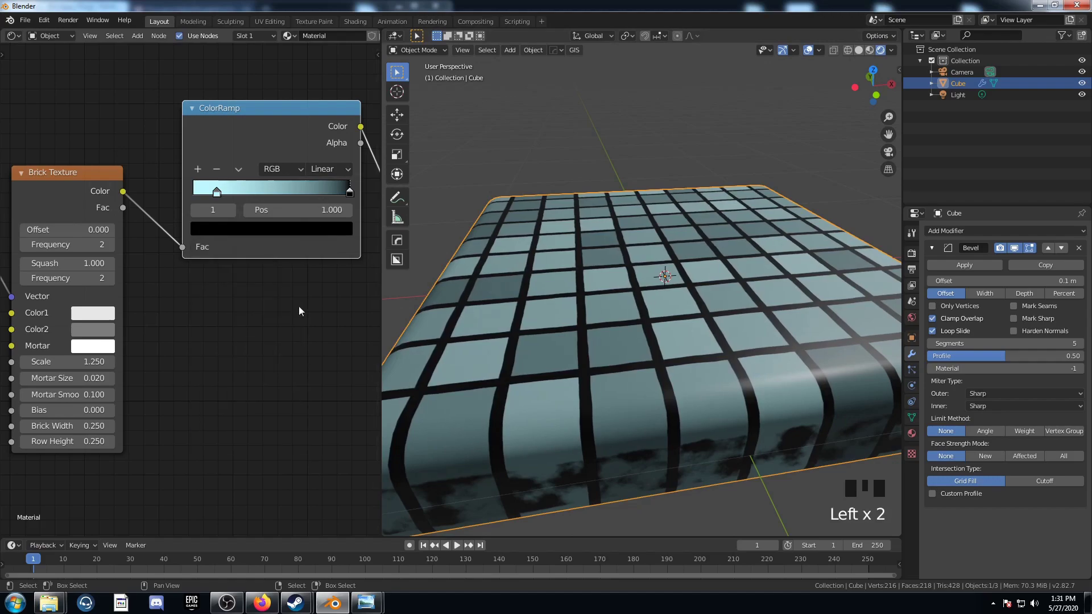
left_click(302, 229)
scroll(264, 304, "up", 7)
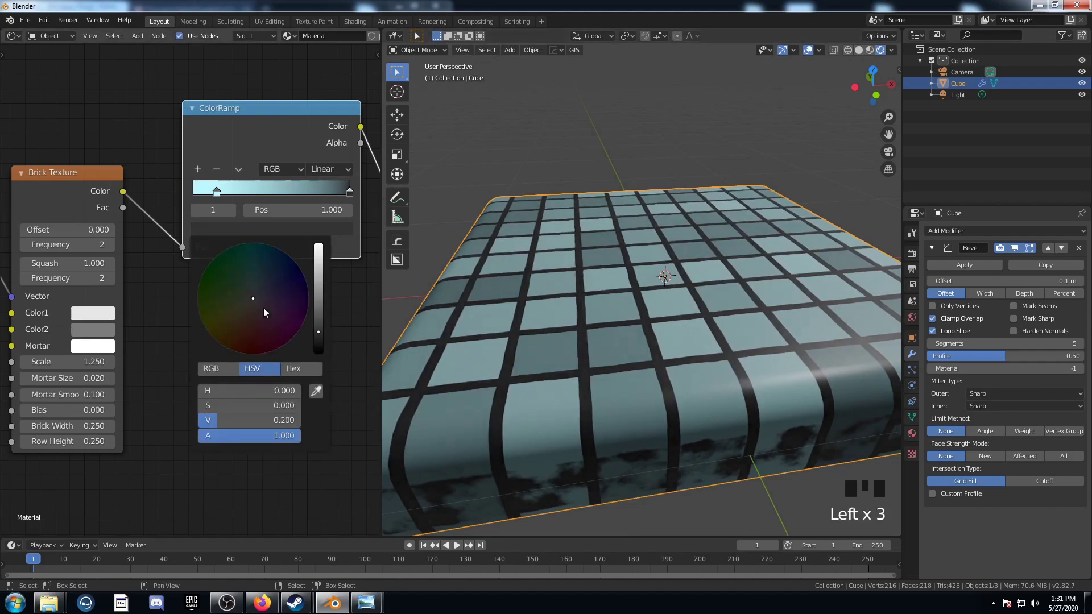
scroll(264, 309, "up", 1)
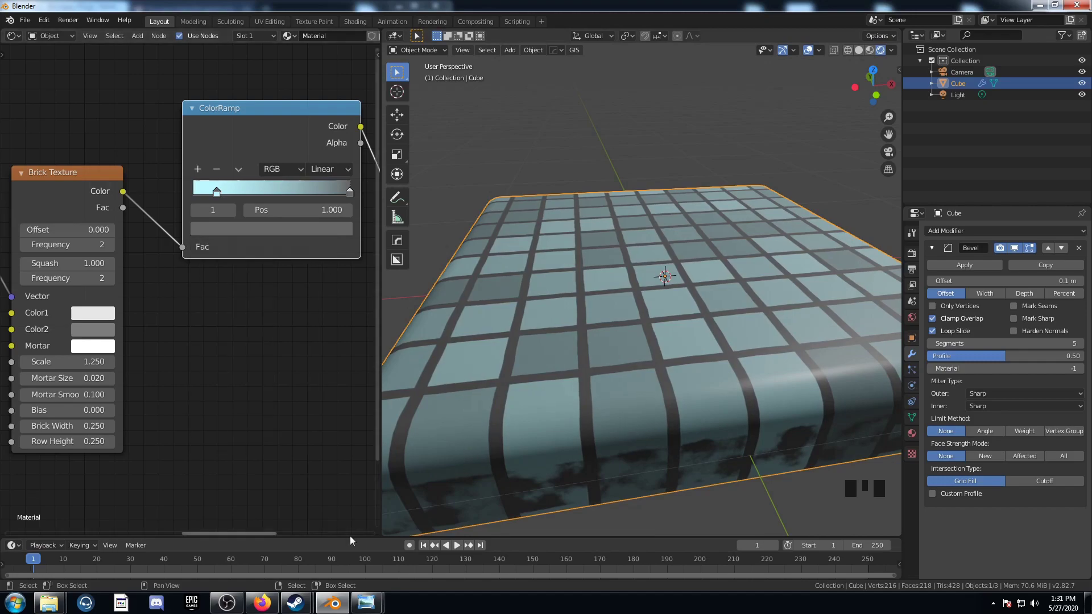
middle_click_drag(289, 397, 252, 380)
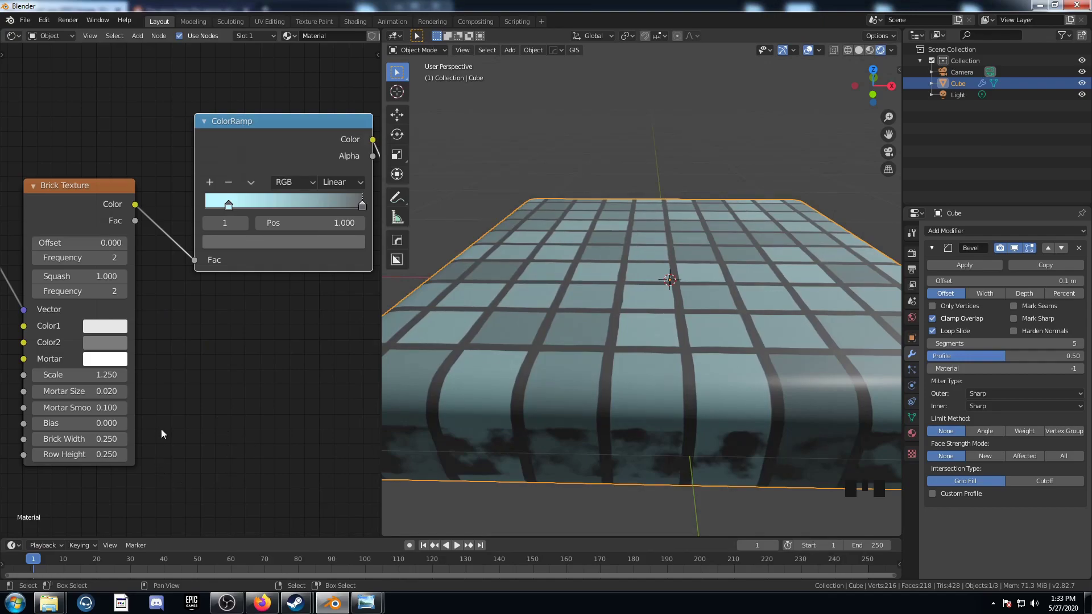
- Check the Brick Texture's Color1, Color2 and Mortar colours
left_click(110, 328)
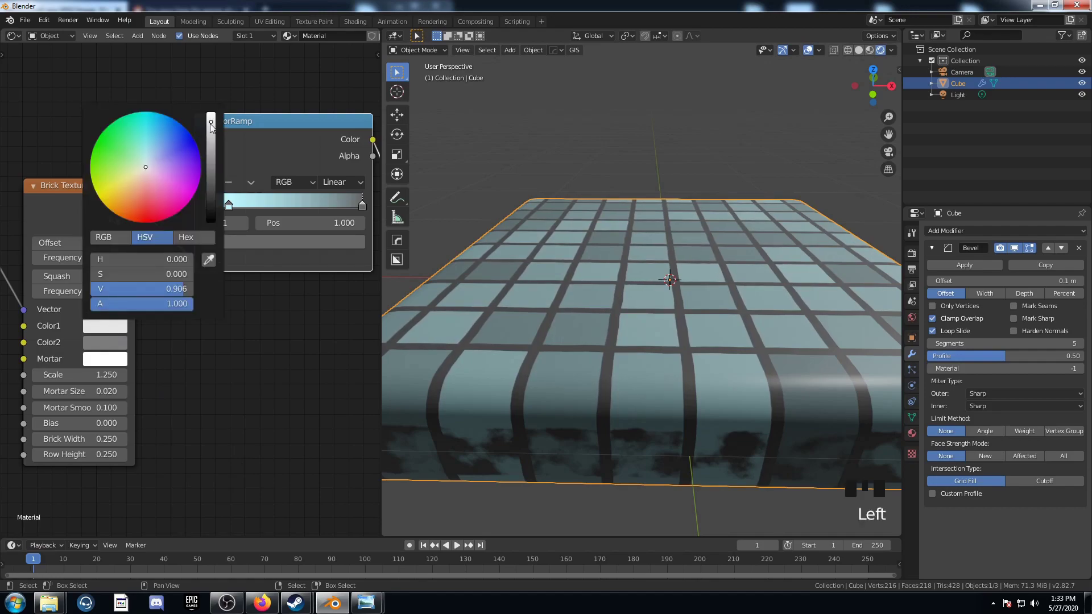
left_click(106, 342)
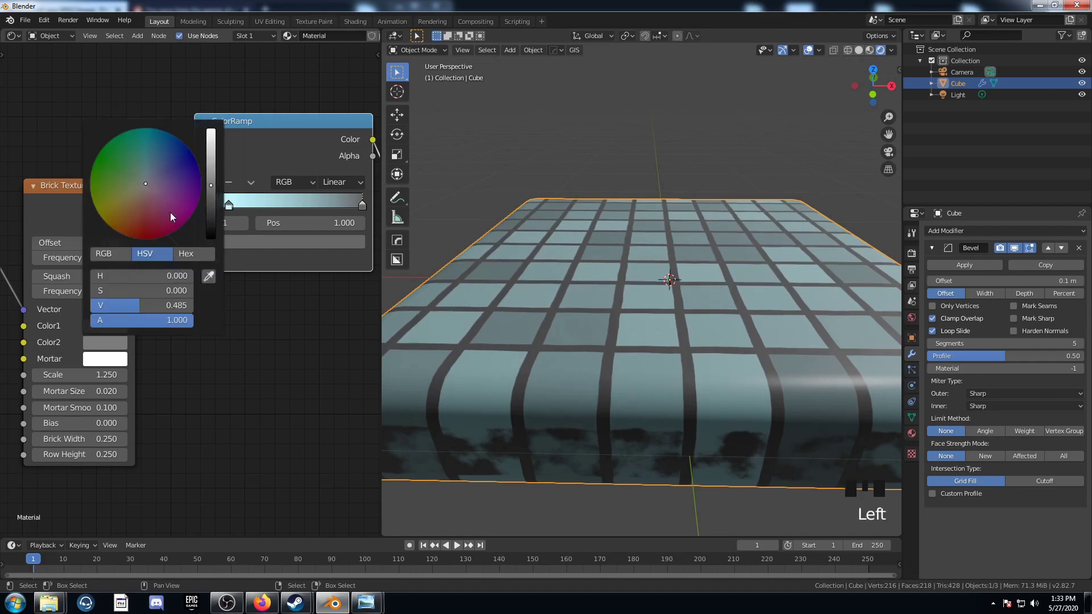
left_click(104, 343)
left_click(116, 361)
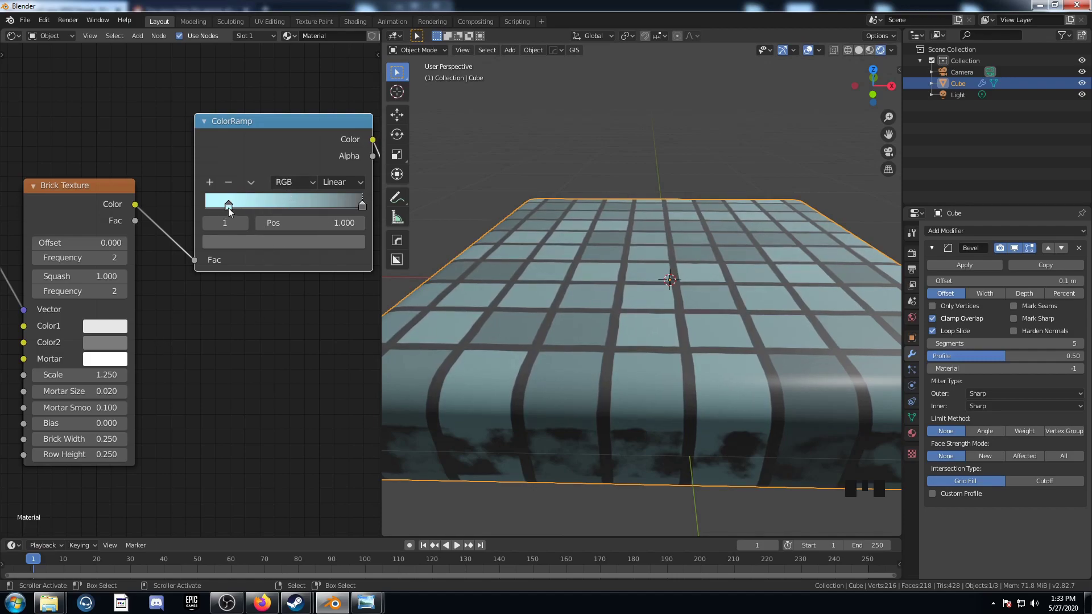
- Try a third ColorRamp stop at 0.707 coloured orange, then undo the colour change
left_click(210, 182)
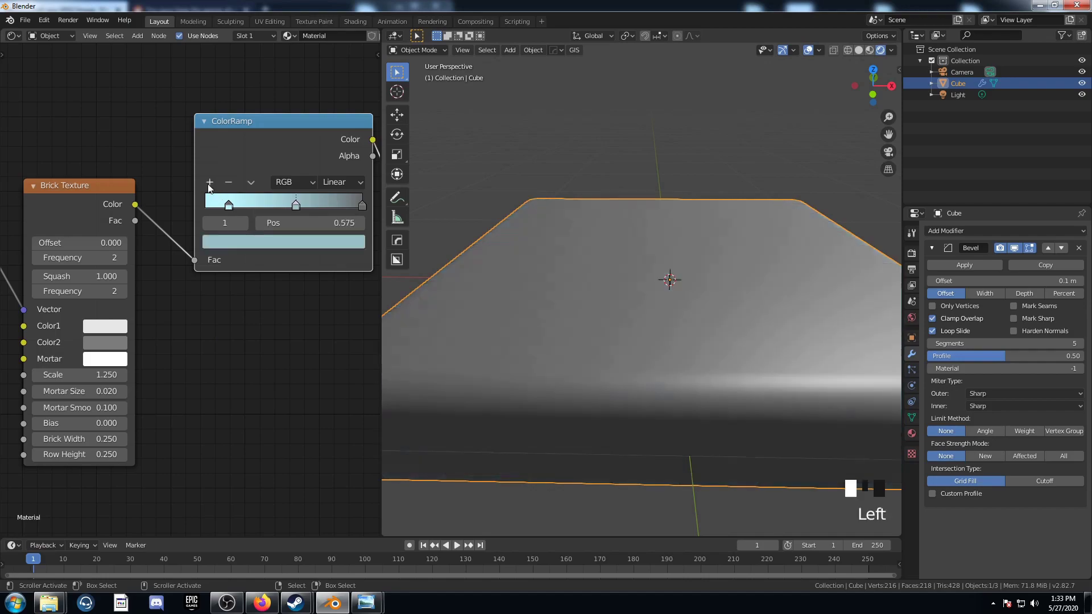
left_click(311, 204)
left_click_drag(297, 204, 317, 206)
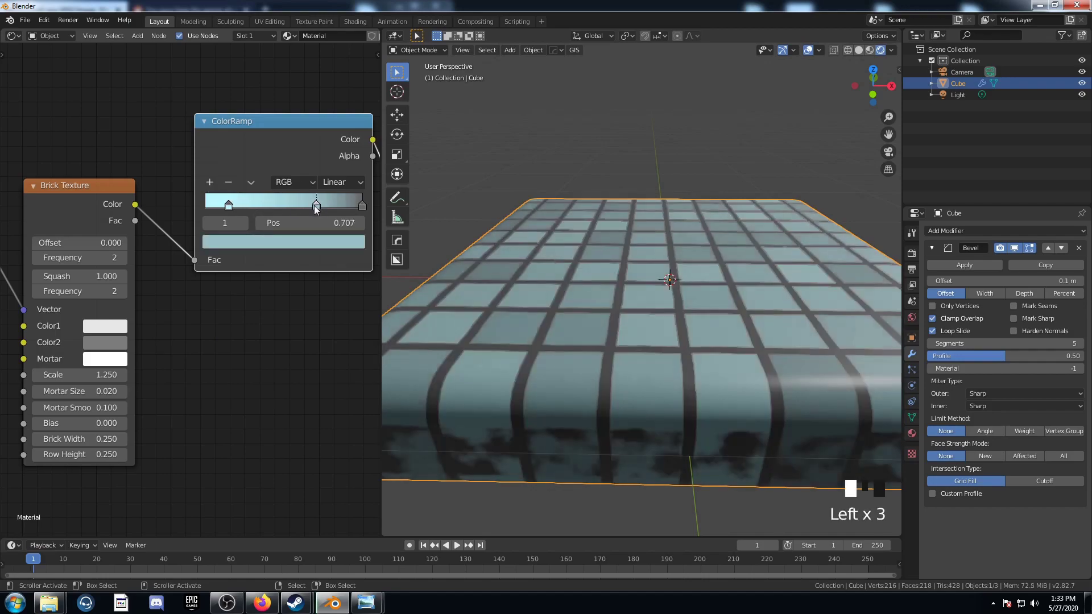
left_click(302, 242)
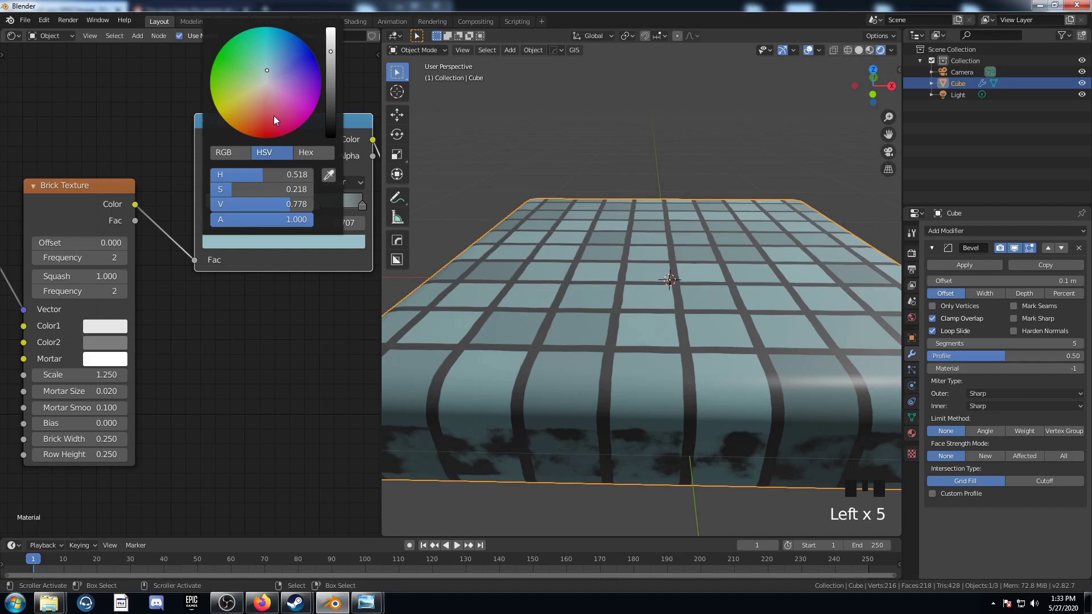
left_click(247, 134)
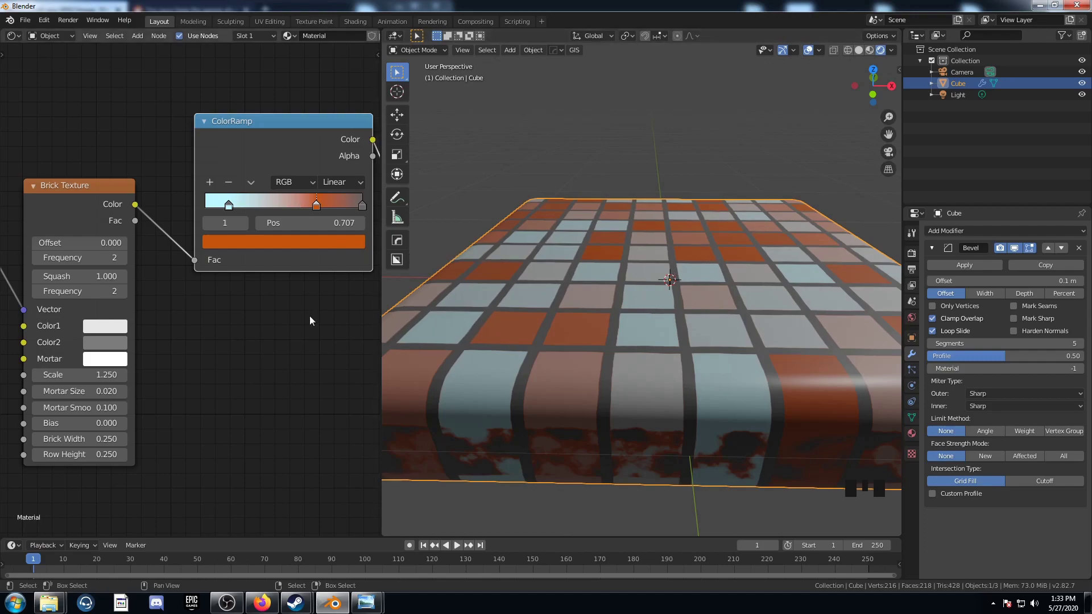
key("ctrl+z")
key("ctrl+z")
key("ctrl+z")
key("ctrl+z")
key("ctrl+z")
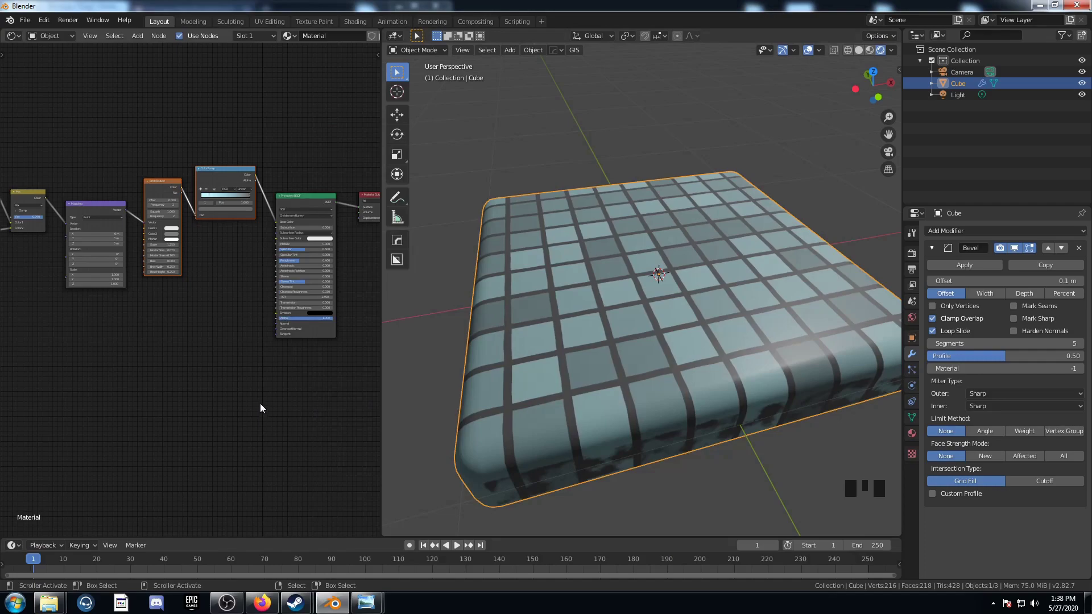
- Duplicate the Brick Texture node and feed the Mapping vector into the copy
scroll(187, 239, "up", 2)
middle_click_drag(162, 333, 153, 368)
left_click_drag(117, 149, 215, 354)
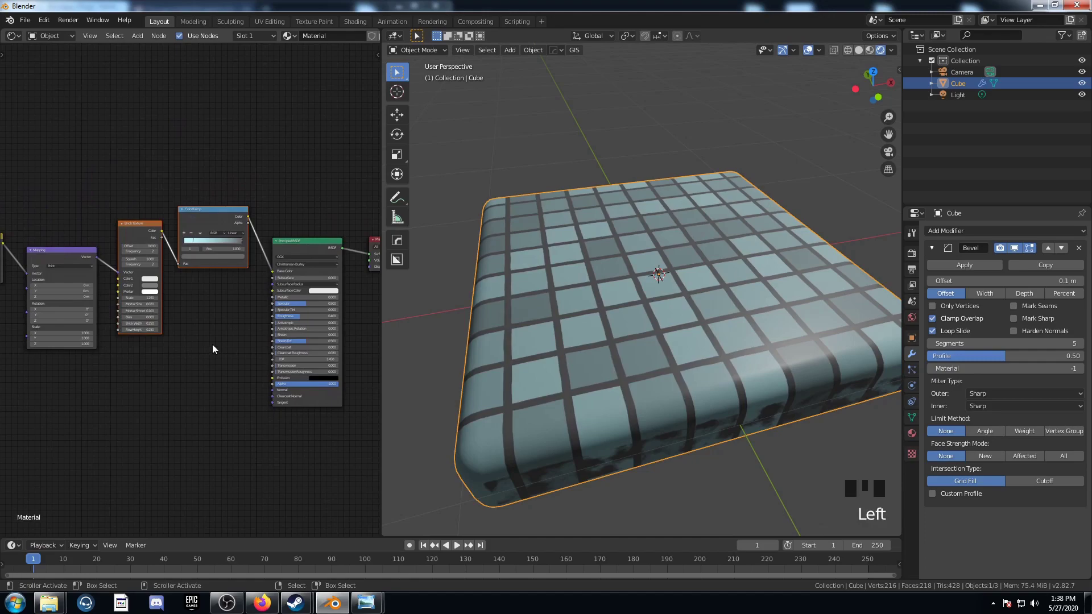
key("g")
middle_click_drag(137, 268, 140, 223)
right_click(155, 88)
key("shift+d")
left_click(137, 248)
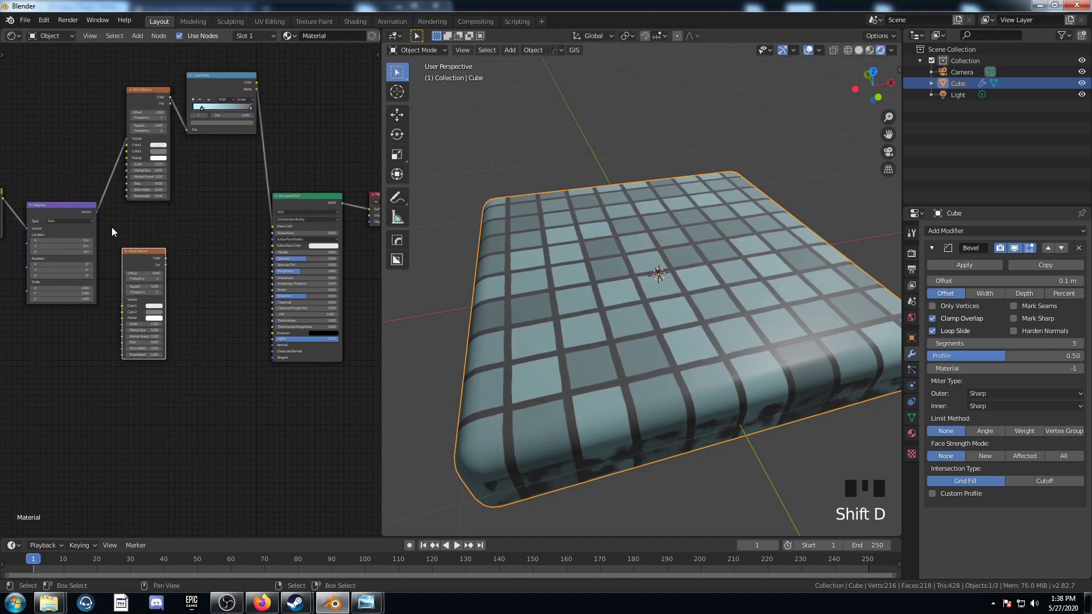
left_click_drag(98, 212, 122, 299)
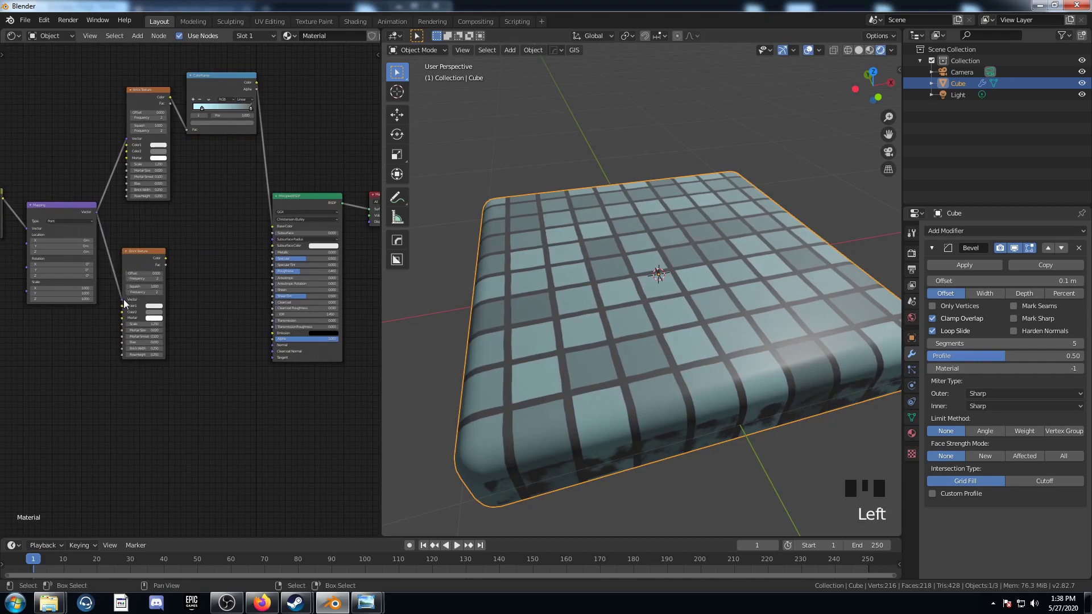
- Set the new bricks' Color1 and Color2 white, Mortar value 0.5, and preview it on the slab
scroll(136, 326, "up", 5)
middle_click_drag(137, 325, 210, 308)
left_click(199, 305)
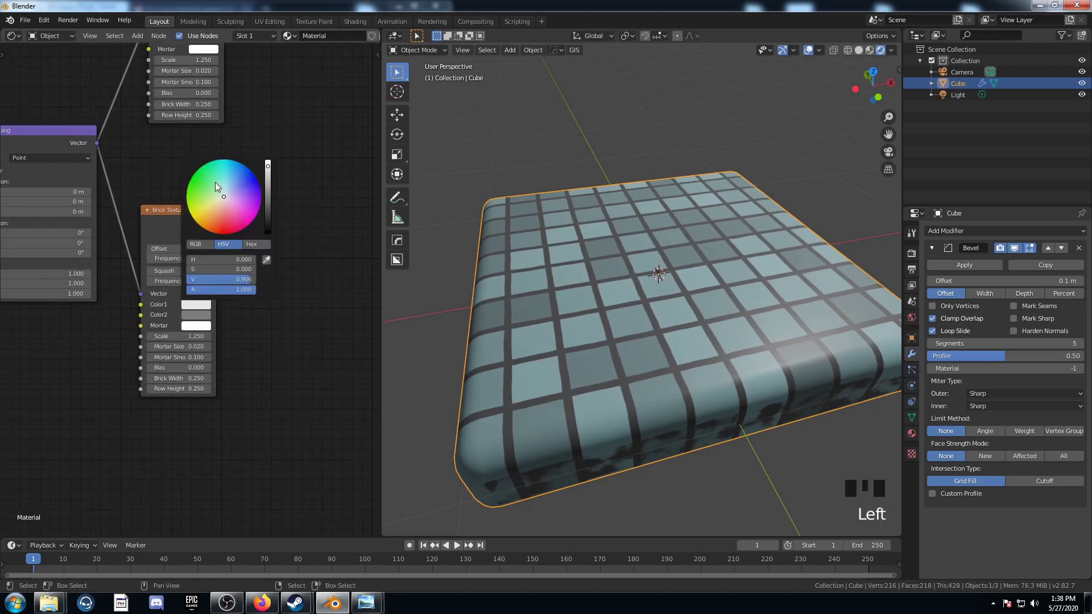
left_click(196, 314)
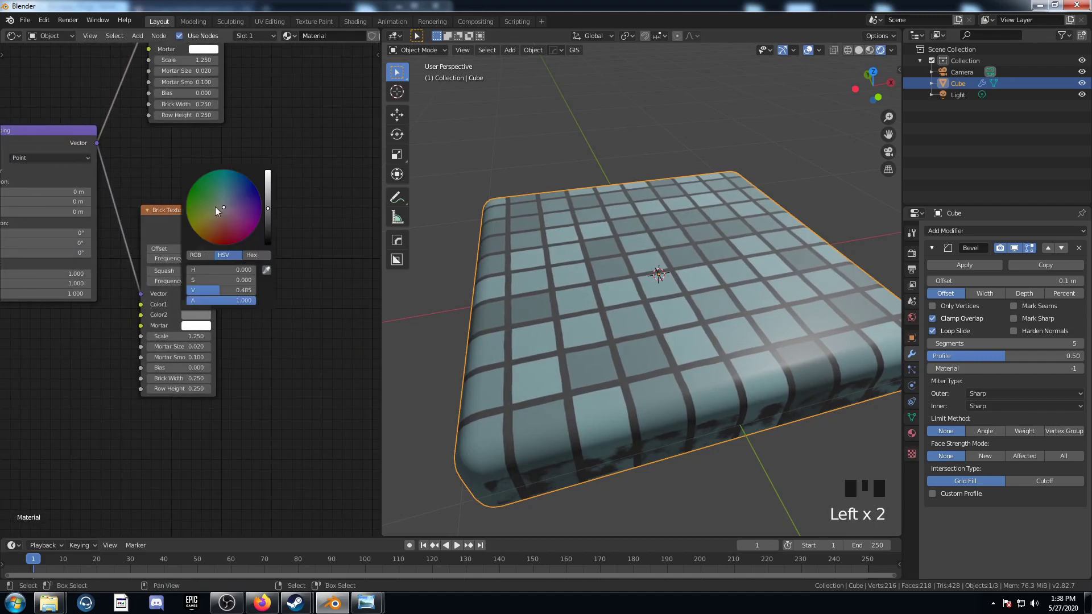
left_click(197, 326)
left_click(197, 326)
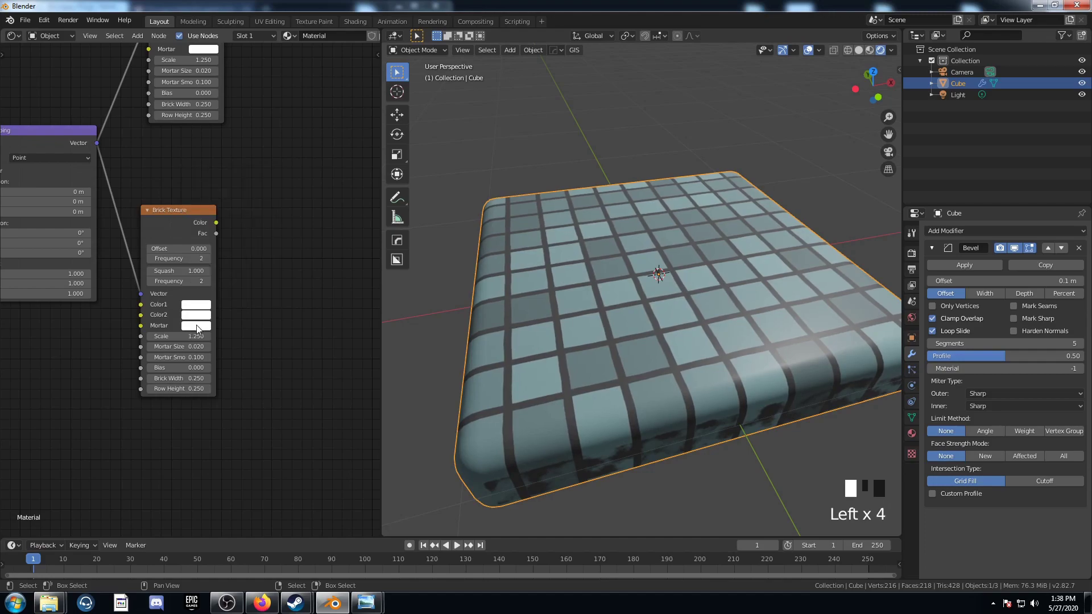
scroll(220, 205, "down", 10)
scroll(231, 348, "down", 3)
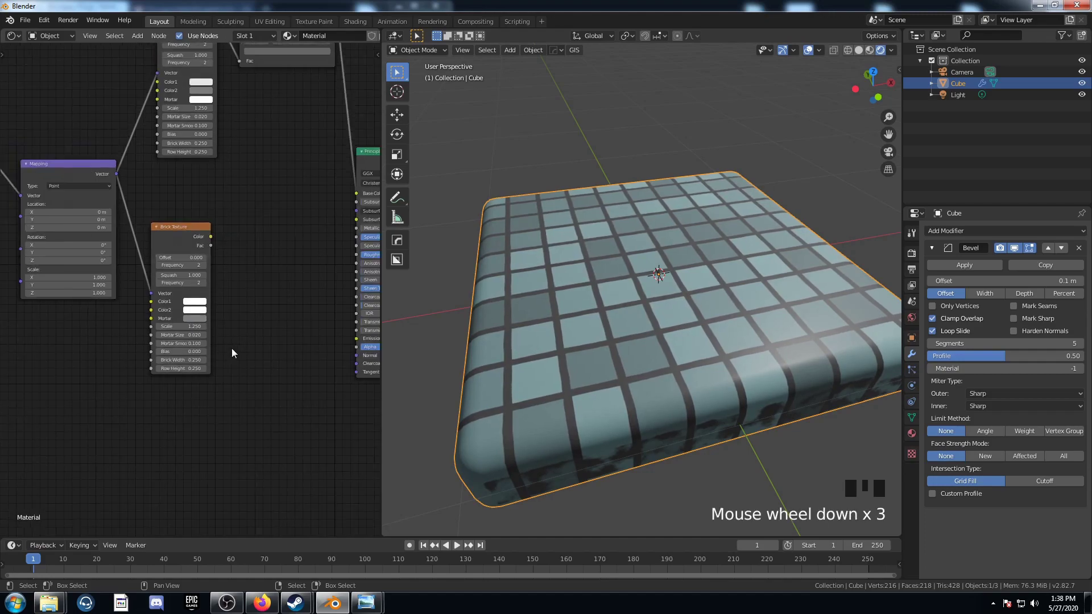
left_click(179, 256, "ctrl+shift")
middle_click_drag(711, 409, 684, 381)
scroll(726, 422, "up", 2)
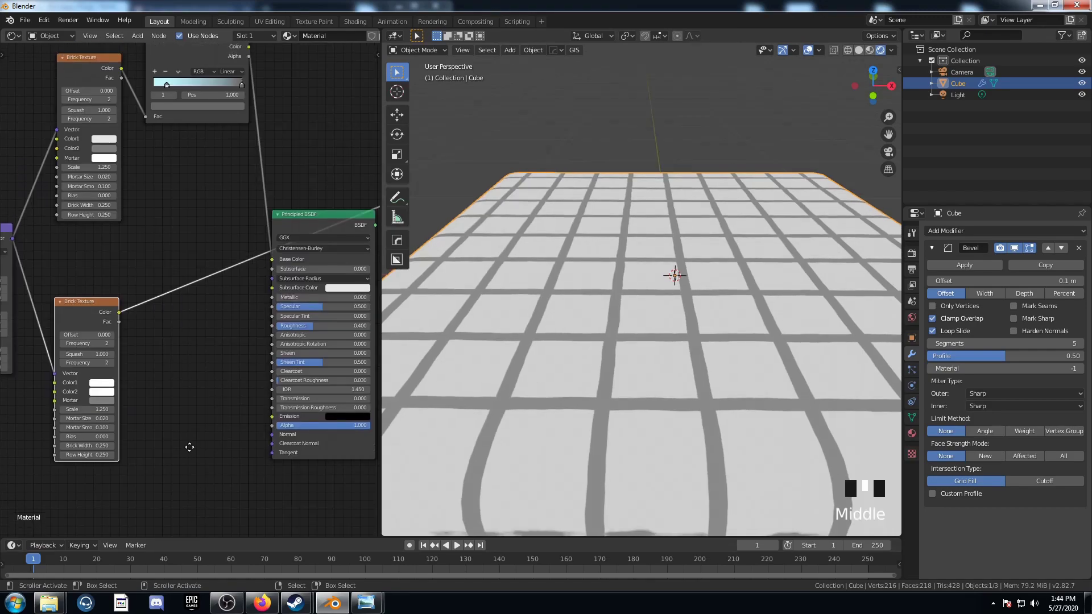
middle_click_drag(153, 413, 157, 420)
left_click_drag(85, 307, 87, 296)
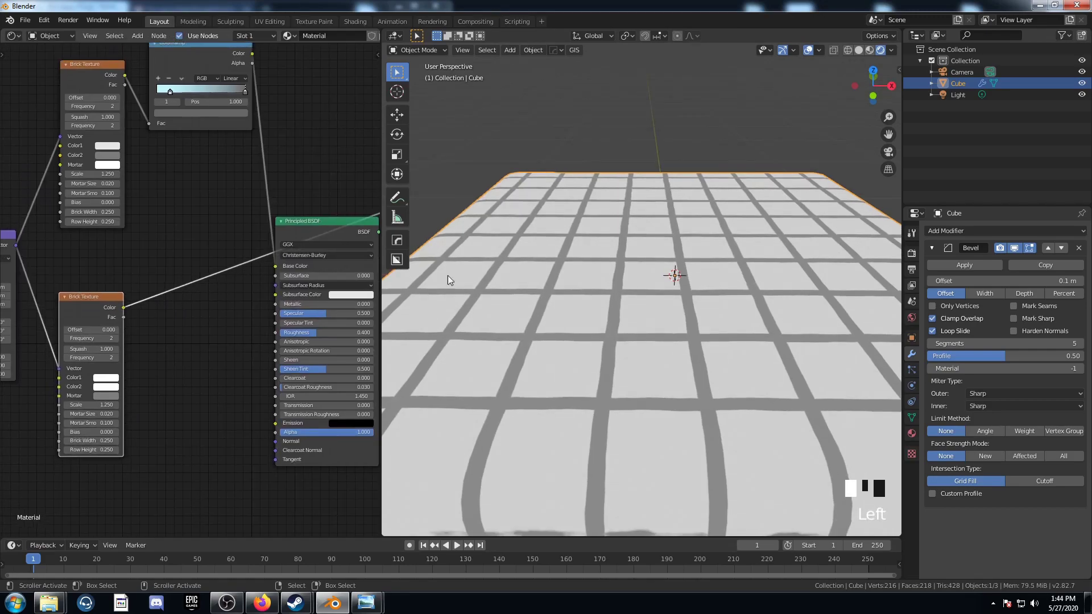
scroll(589, 279, "down", 2)
middle_click_drag(590, 278, 586, 322)
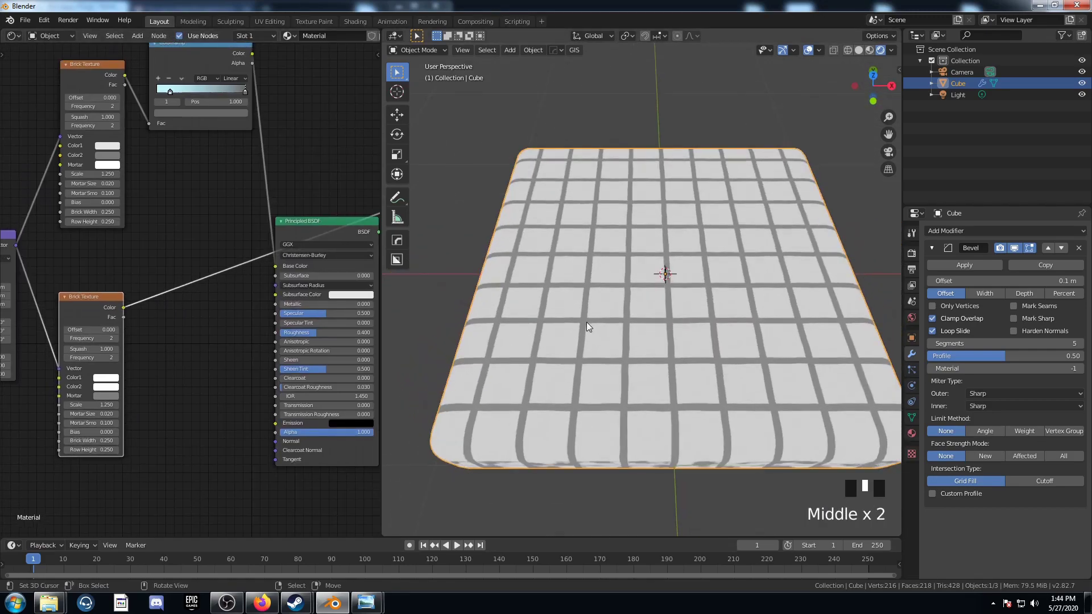
scroll(579, 345, "up", 5)
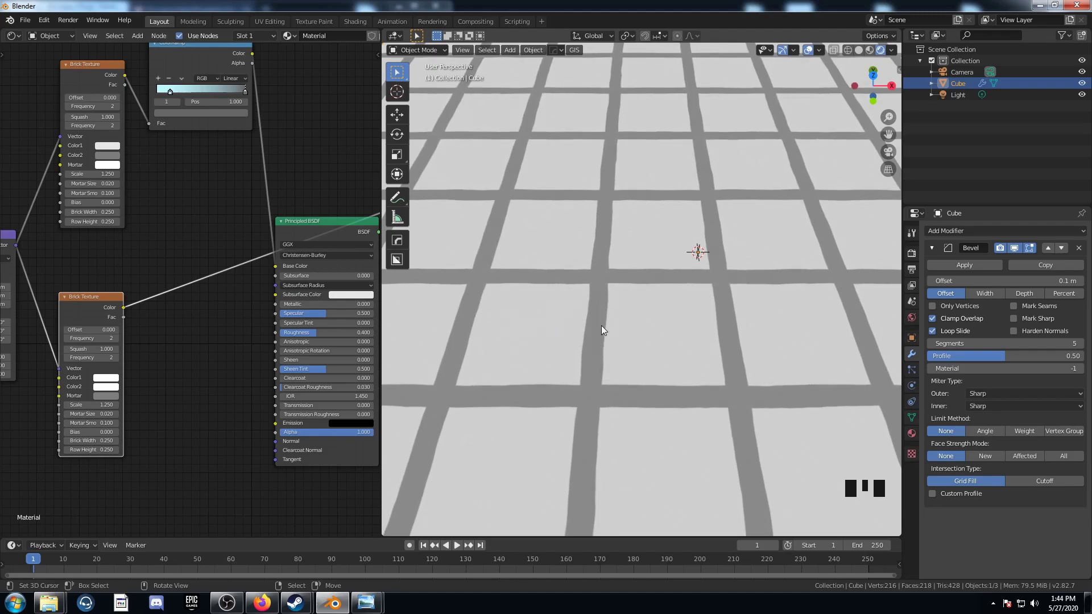
- Insert a ColorRamp after the second Brick Texture and flip it
key("shift+a")
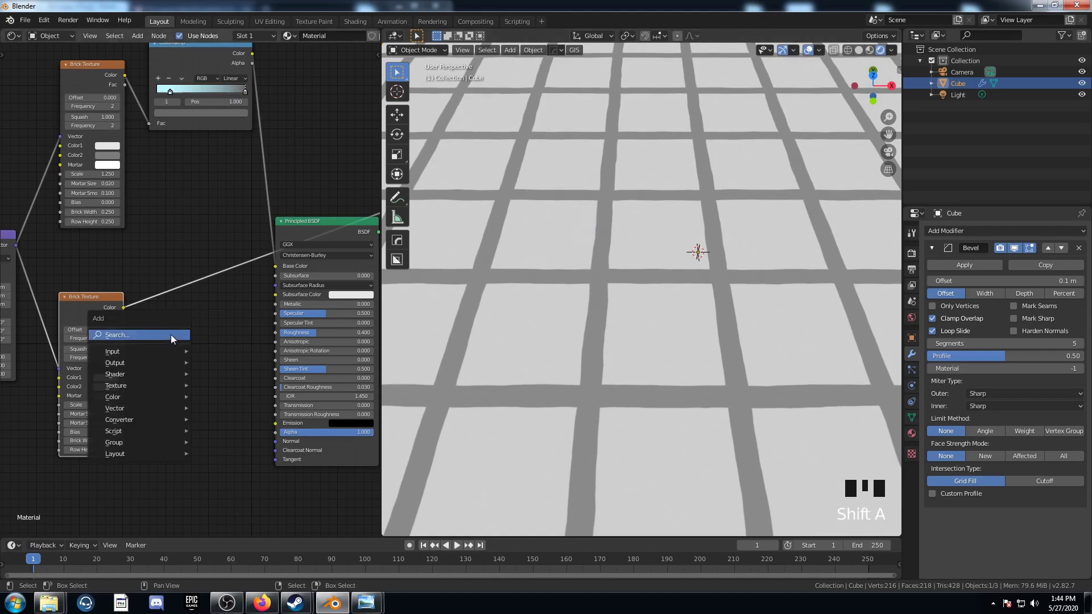
type("ramp")
key("Return")
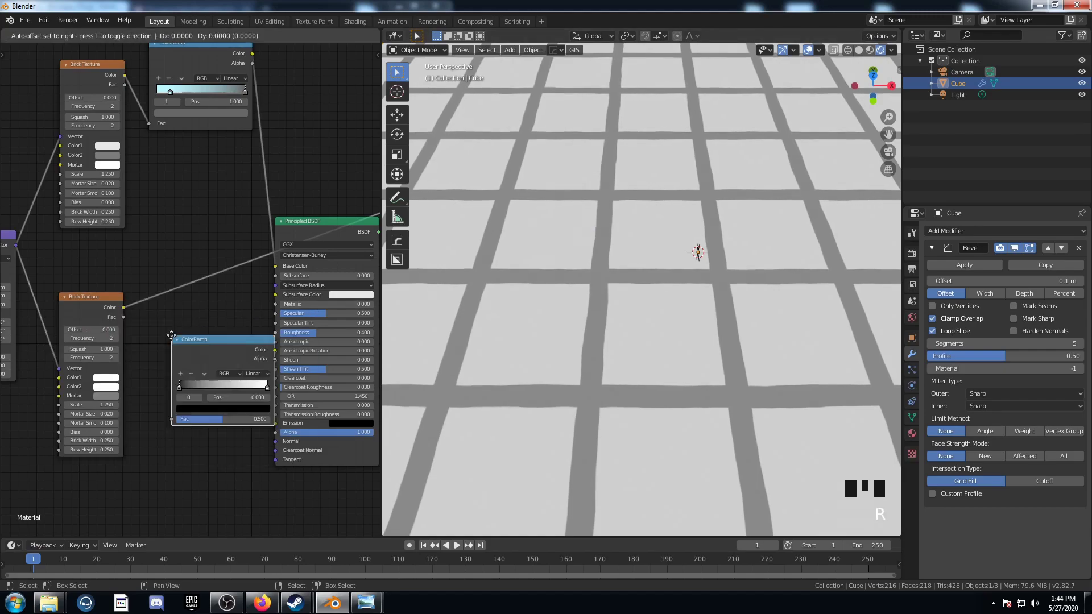
left_click(156, 267)
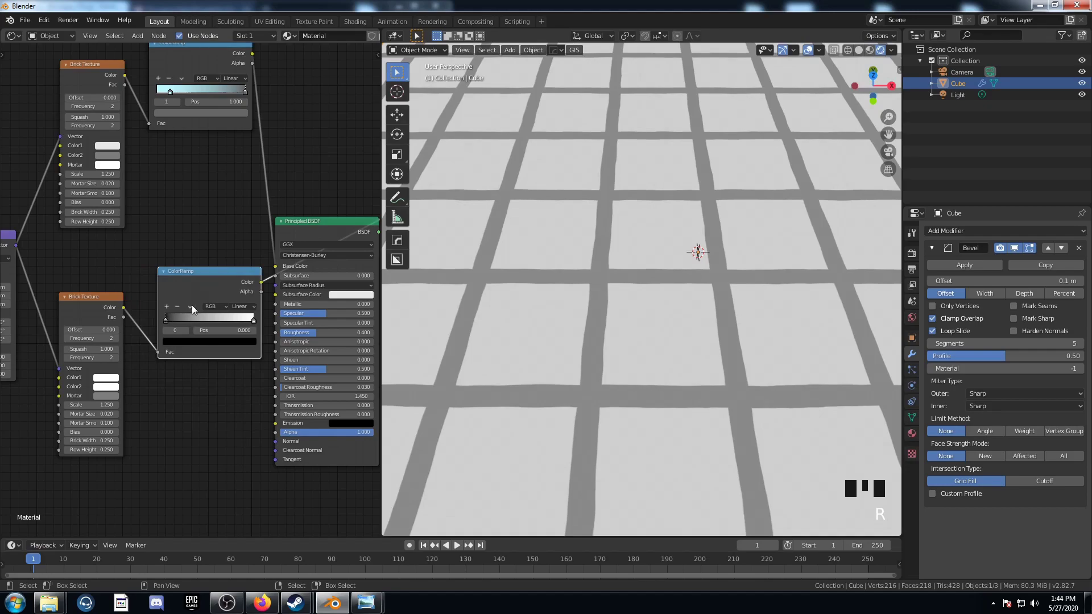
left_click(191, 307)
left_click(199, 318)
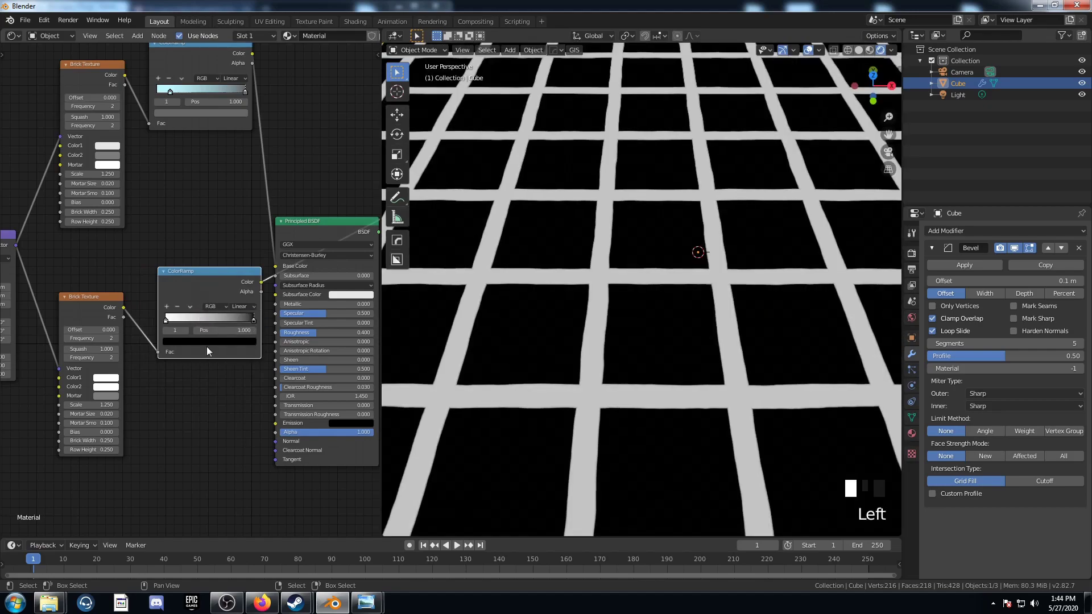
- Set the ramp's right stop to value 0.3, link it to Roughness, and preview the full material
left_click(254, 321)
left_click(248, 340)
scroll(209, 271, "up", 6)
scroll(210, 271, "down", 3)
scroll(210, 271, "up", 3)
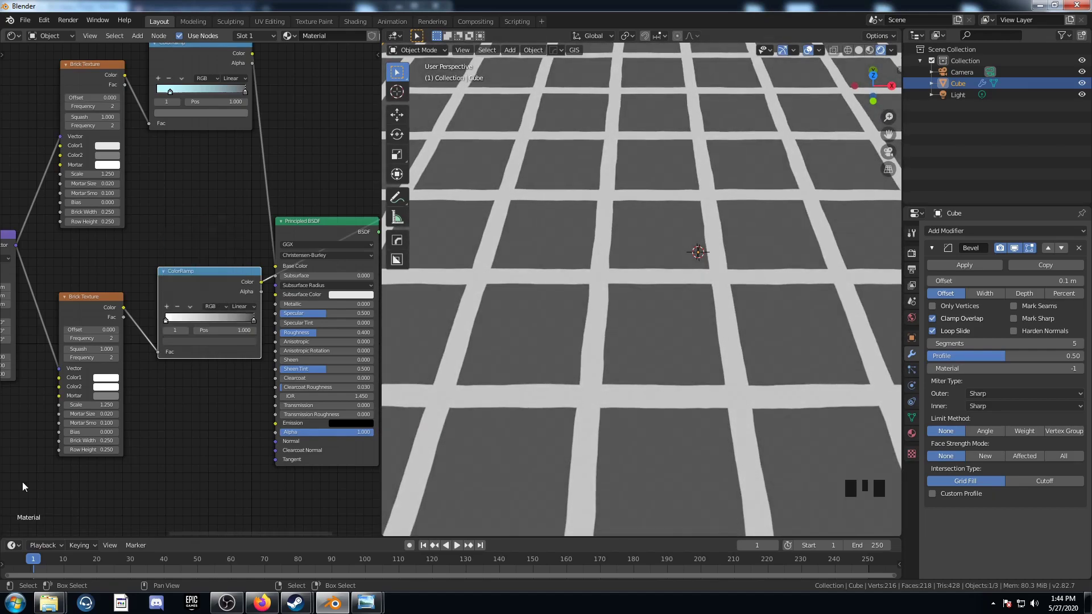
left_click_drag(262, 283, 225, 272)
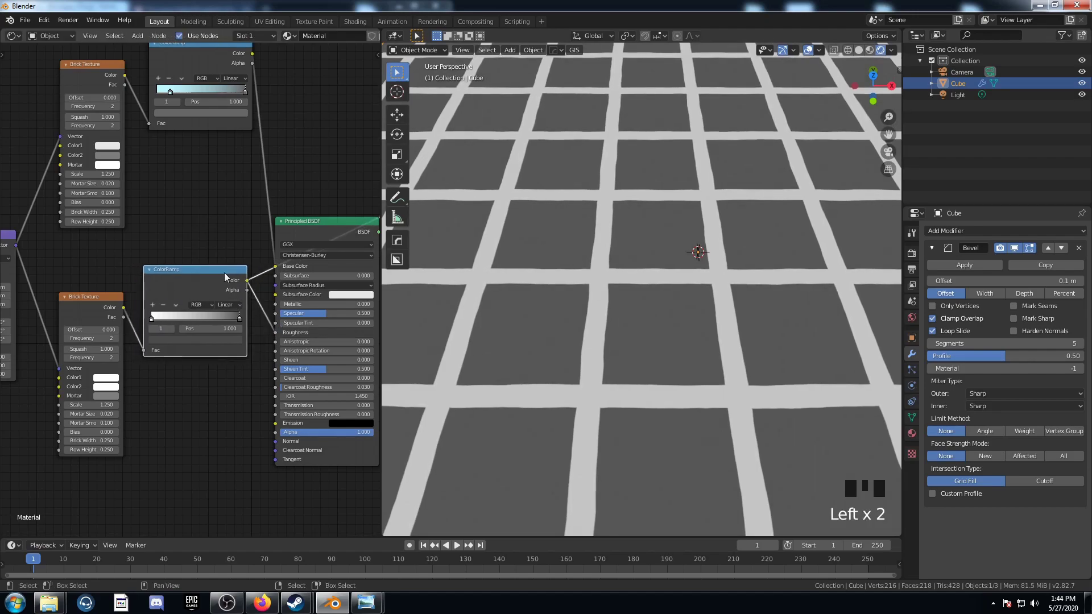
left_click(310, 230, "ctrl+shift")
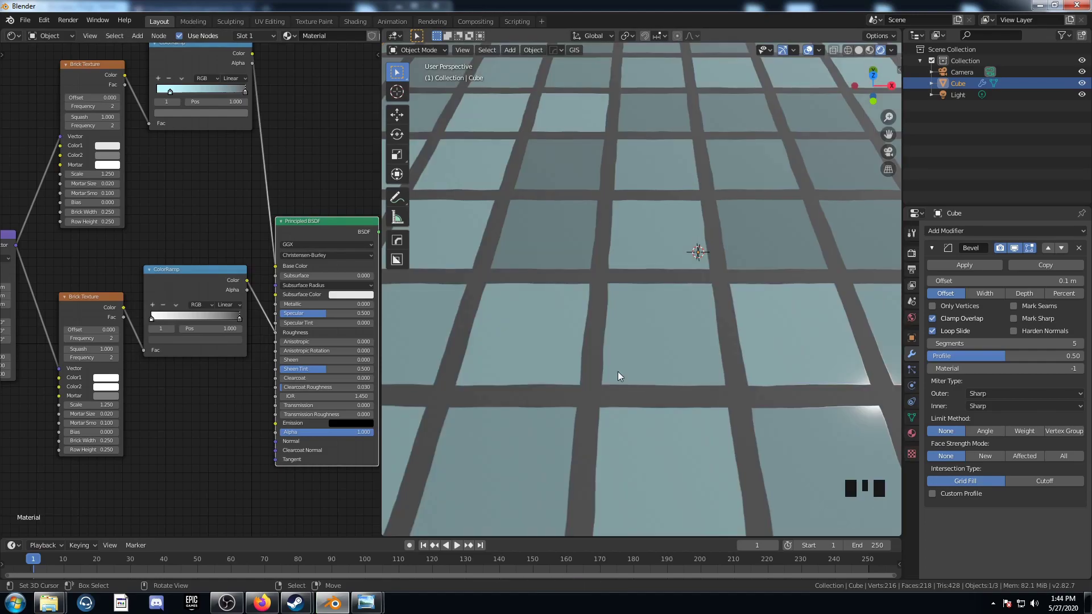
middle_click_drag(618, 370, 657, 332)
scroll(667, 359, "down", 2)
scroll(667, 356, "down", 3)
middle_click_drag(709, 374, 791, 391)
scroll(641, 370, "up", 3)
mouse_move(641, 370)
middle_mouse_down()
mouse_move(642, 362)
mouse_move(620, 372)
middle_mouse_up()
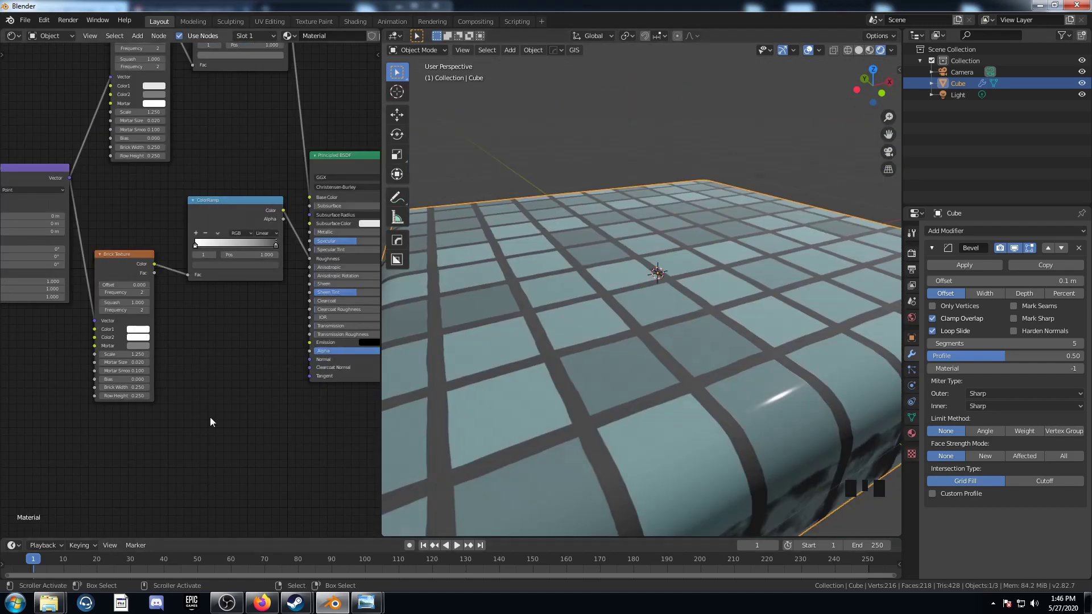
middle_click_drag(674, 435, 572, 351)
scroll(588, 370, "up", 2)
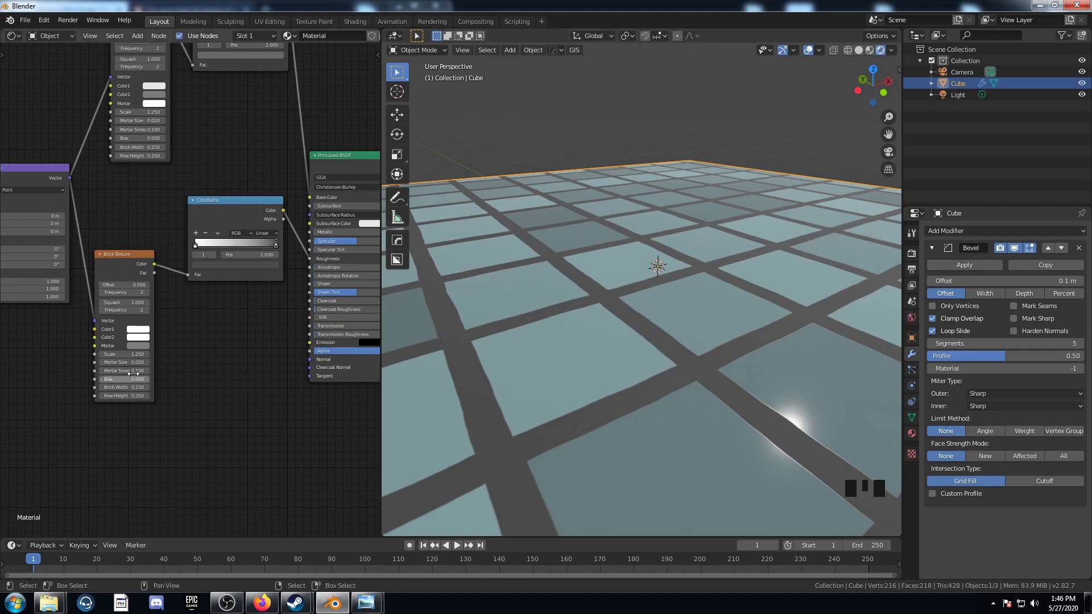
- Add a Bump node fed by the Brick Texture and connect it to the Principled BSDF Normal
left_click_drag(128, 260, 125, 285)
key("shift+a")
left_click(204, 319)
type("bump")
key("Return")
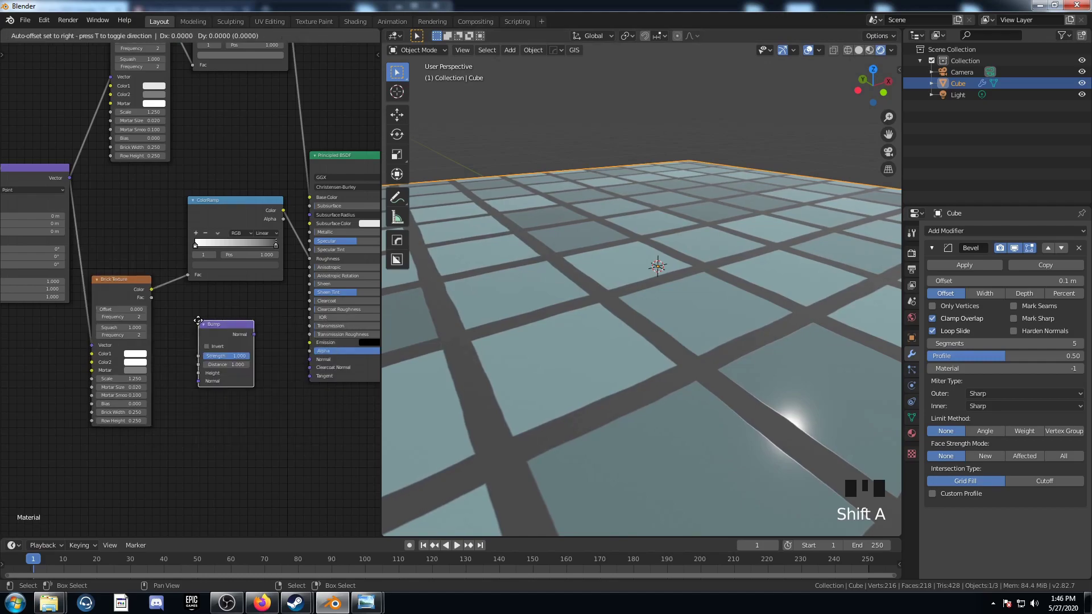
left_click(198, 321)
left_click_drag(147, 288, 197, 371)
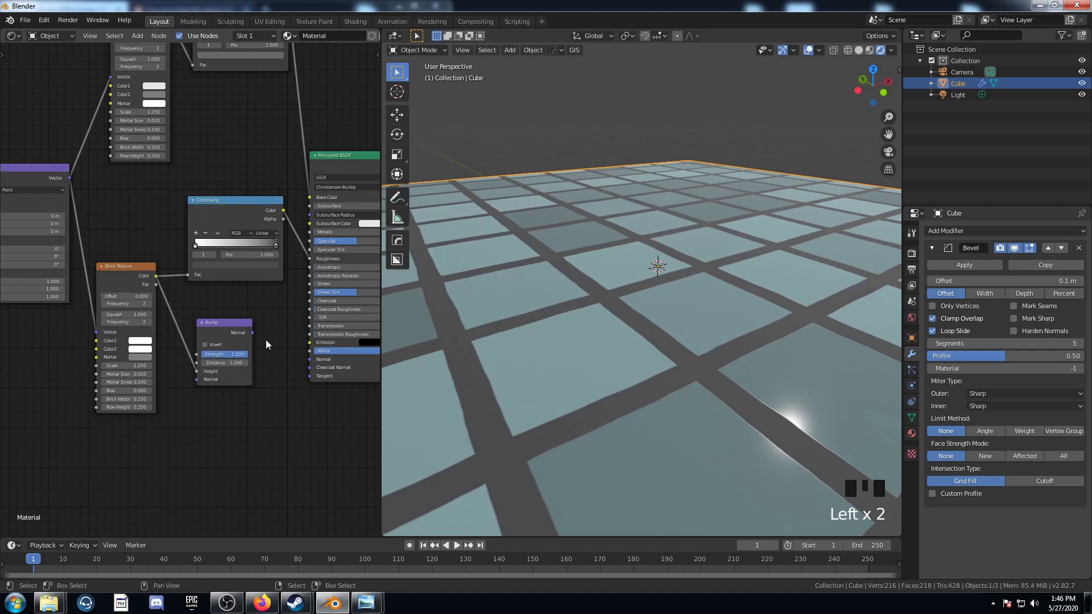
left_click_drag(252, 333, 310, 359)
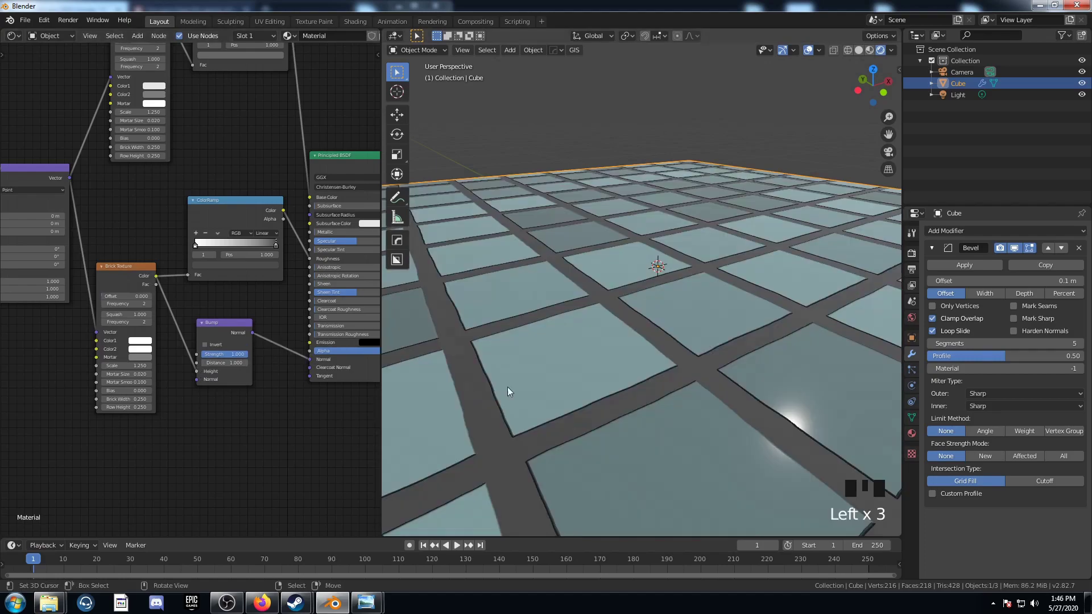
- Orbit and zoom around the bevelled slab to inspect the recessed grout lines
middle_click_drag(724, 387, 615, 411)
scroll(620, 449, "up", 2)
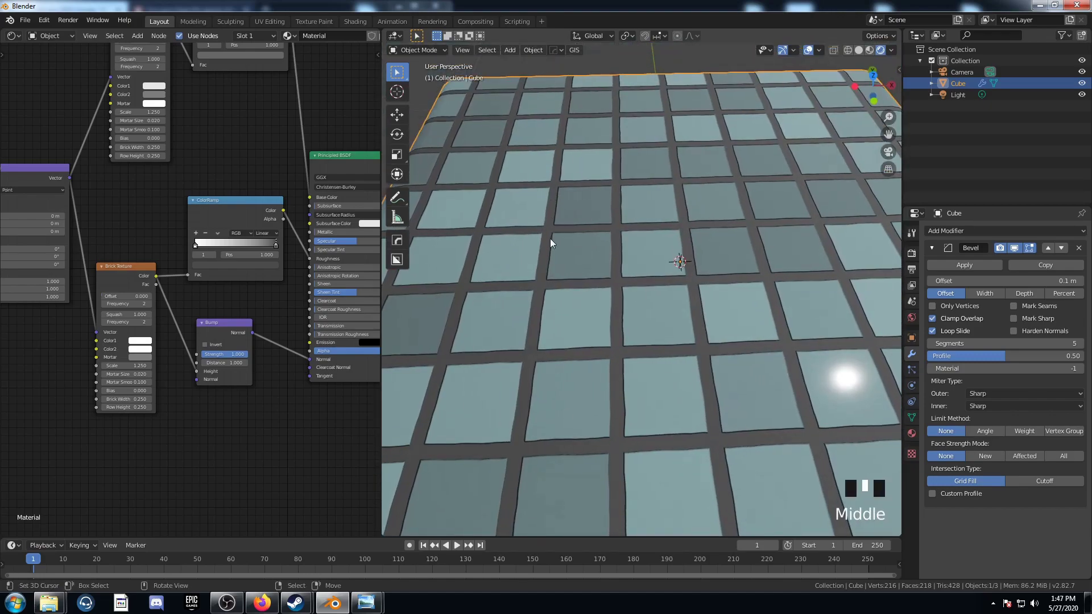
middle_click_drag(564, 363, 609, 315)
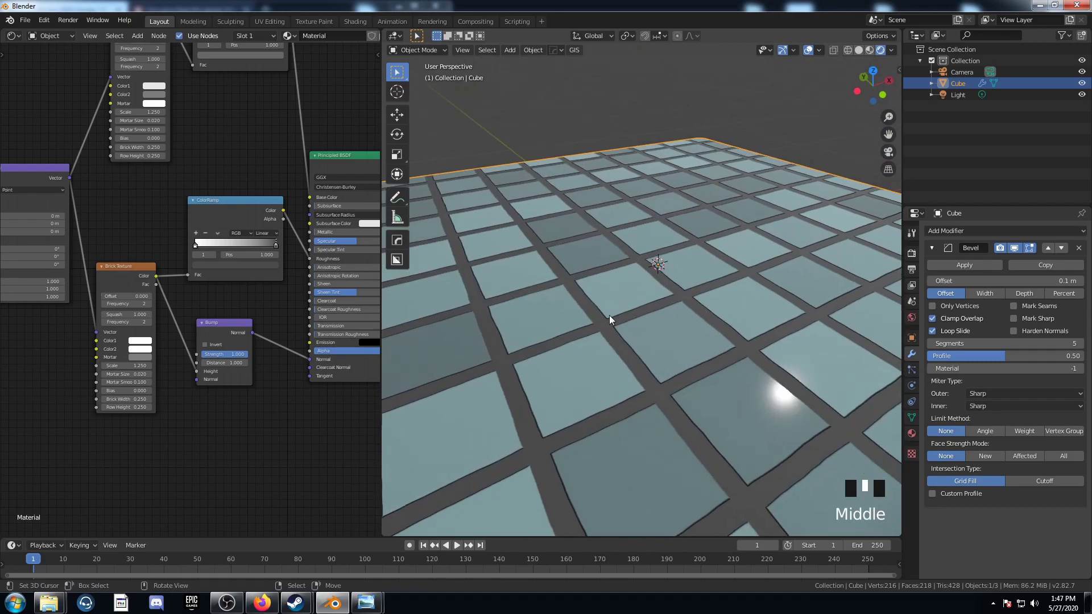
middle_click_drag(735, 303, 694, 468)
scroll(726, 414, "down", 3)
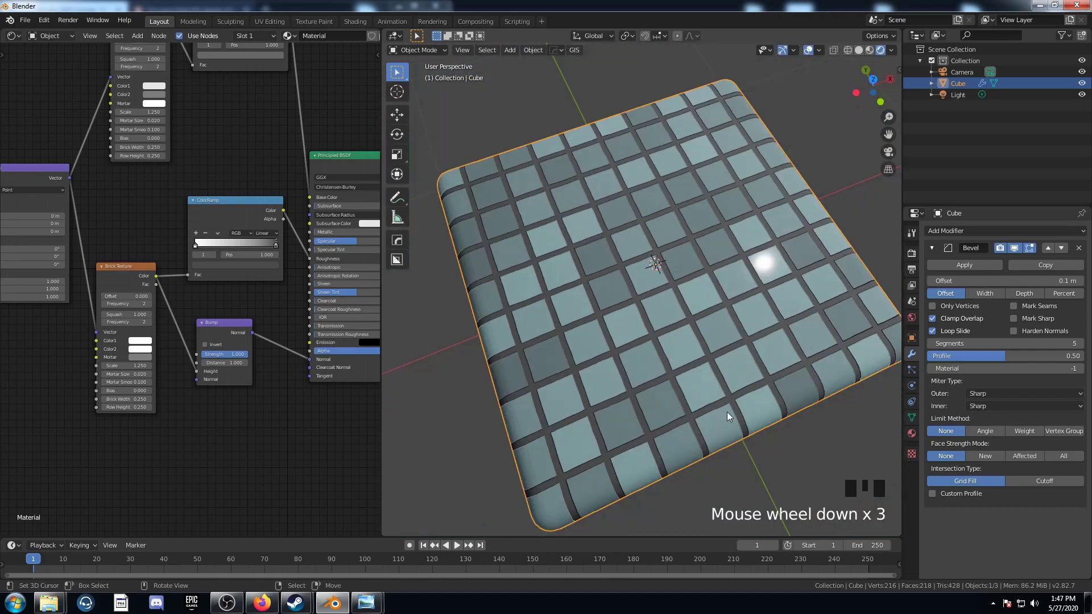
middle_click_drag(726, 414, 700, 382)
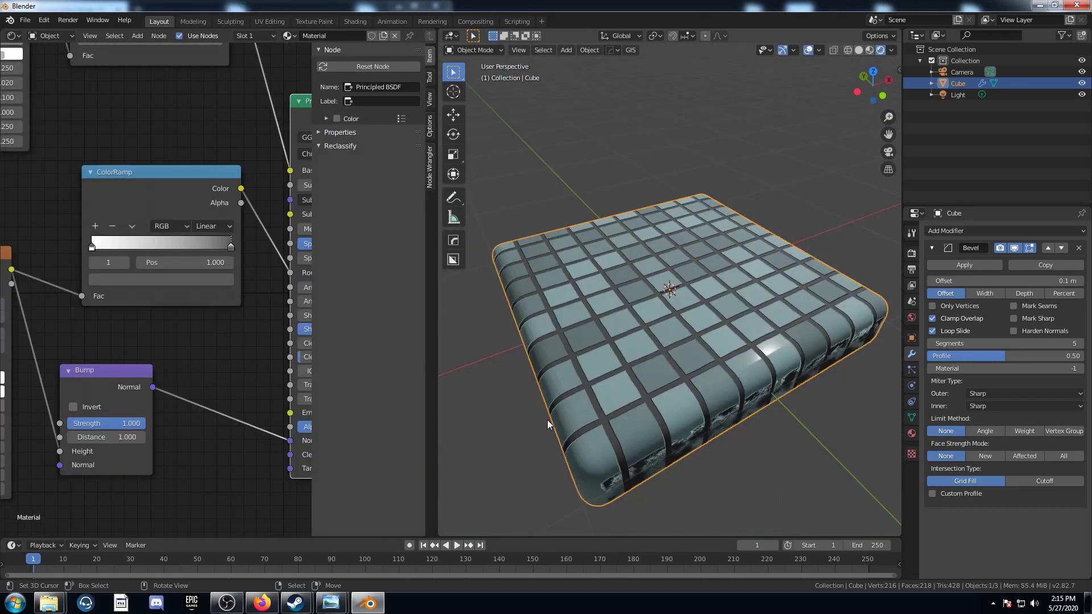
middle_click_drag(547, 419, 622, 367)
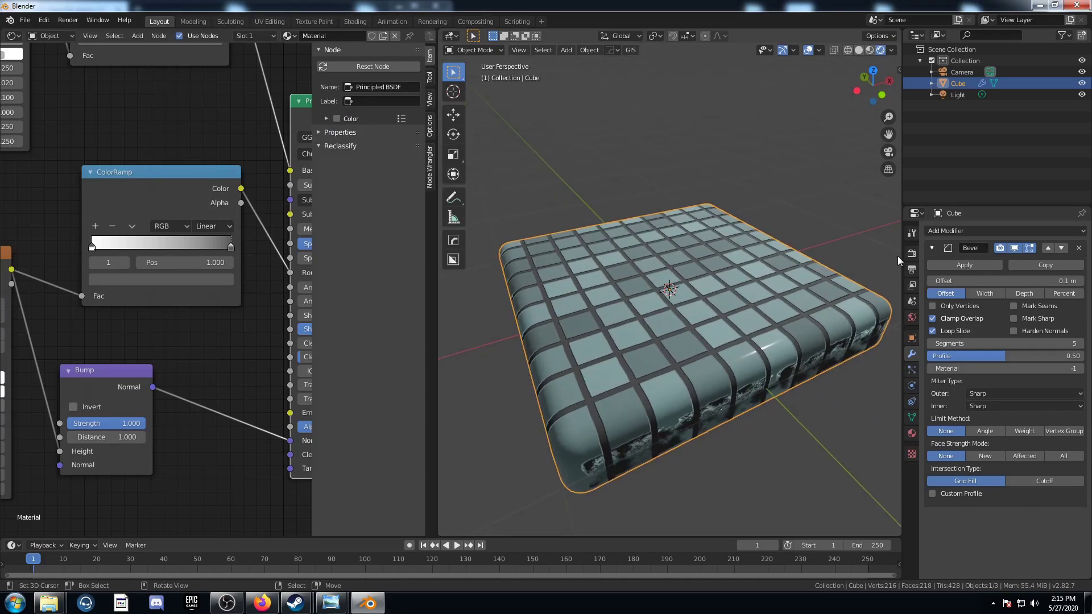
- Set the render engine to Cycles with GPU Compute as the device
left_click(912, 269)
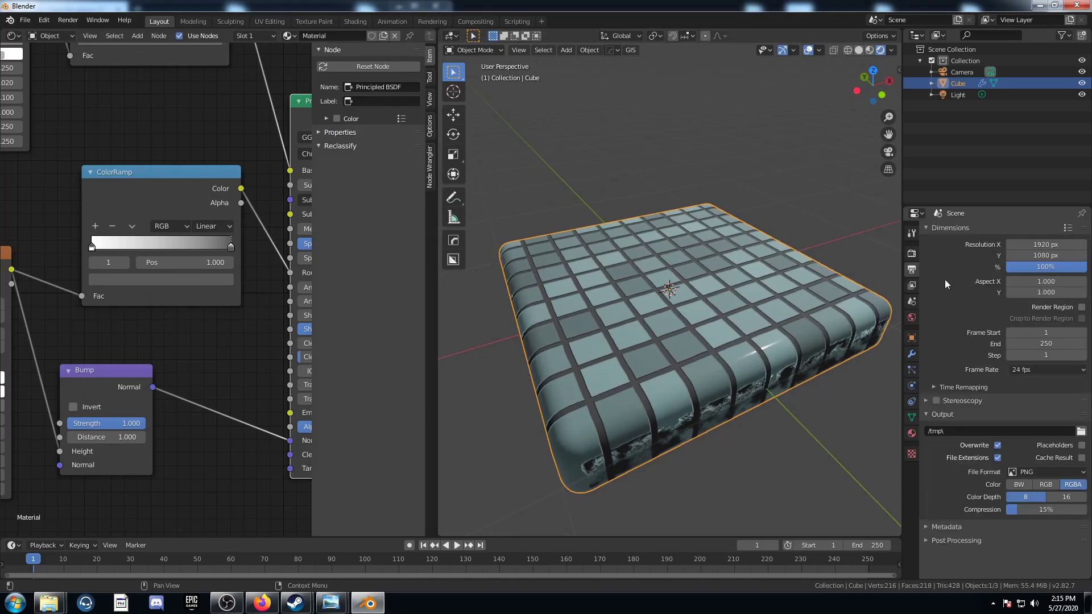
left_click(912, 253)
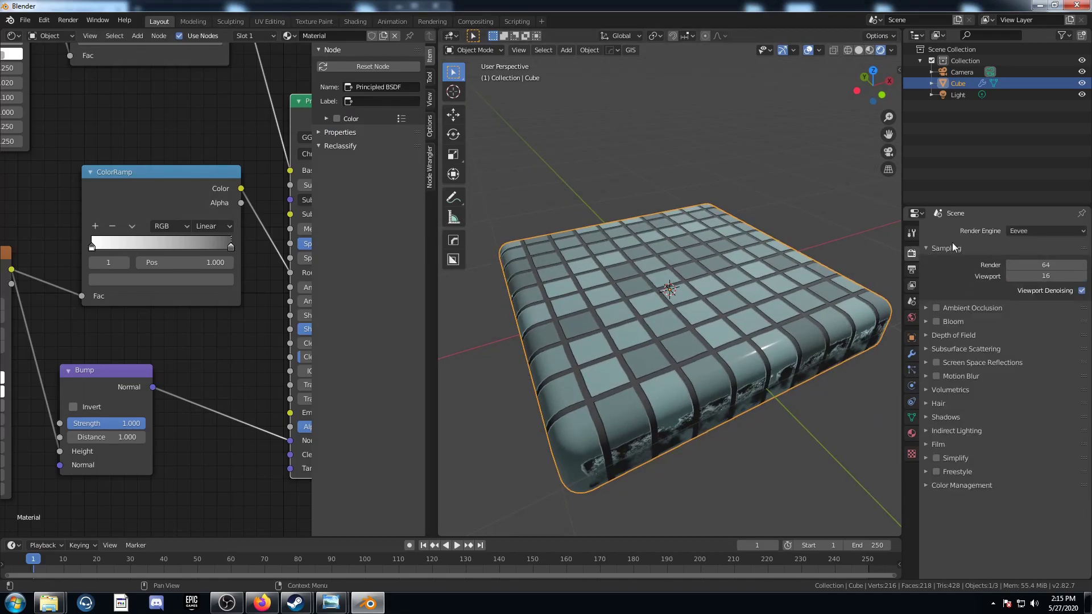
left_click(1058, 231)
left_click(1039, 271)
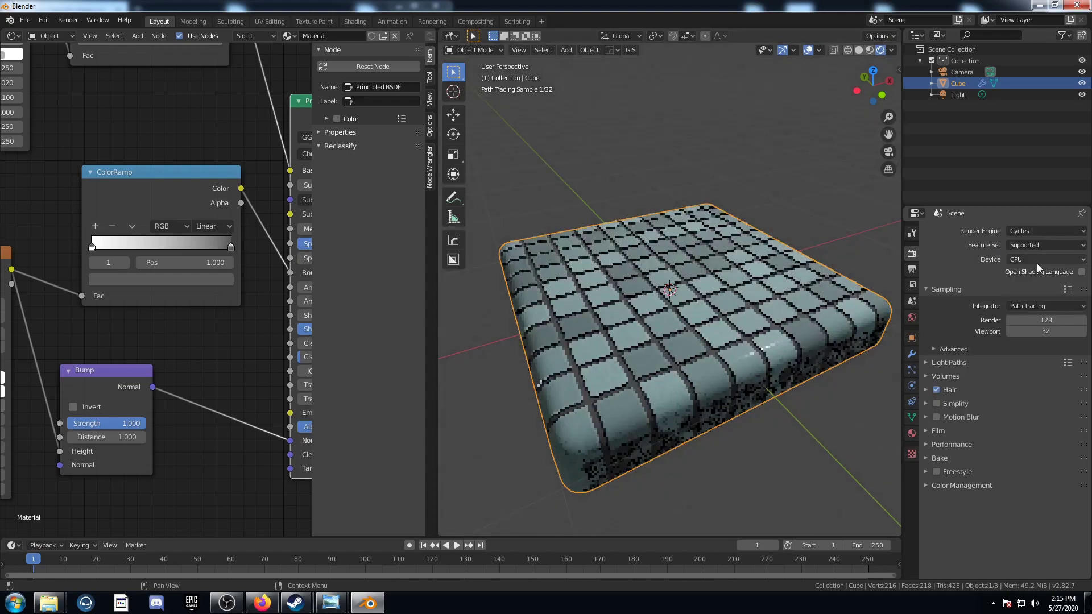
left_click(1036, 259)
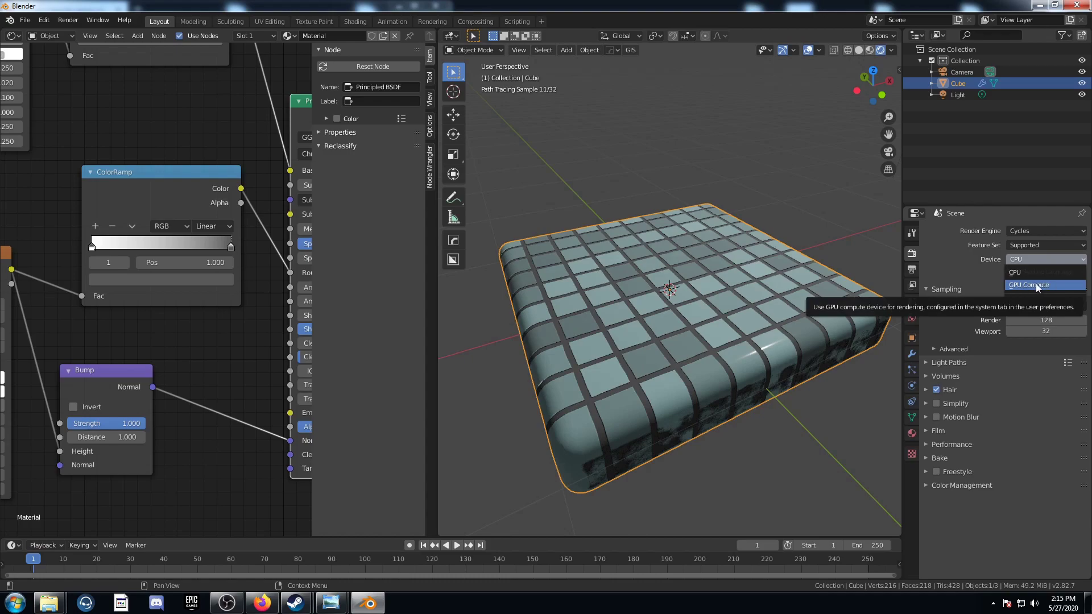
left_click(1038, 286)
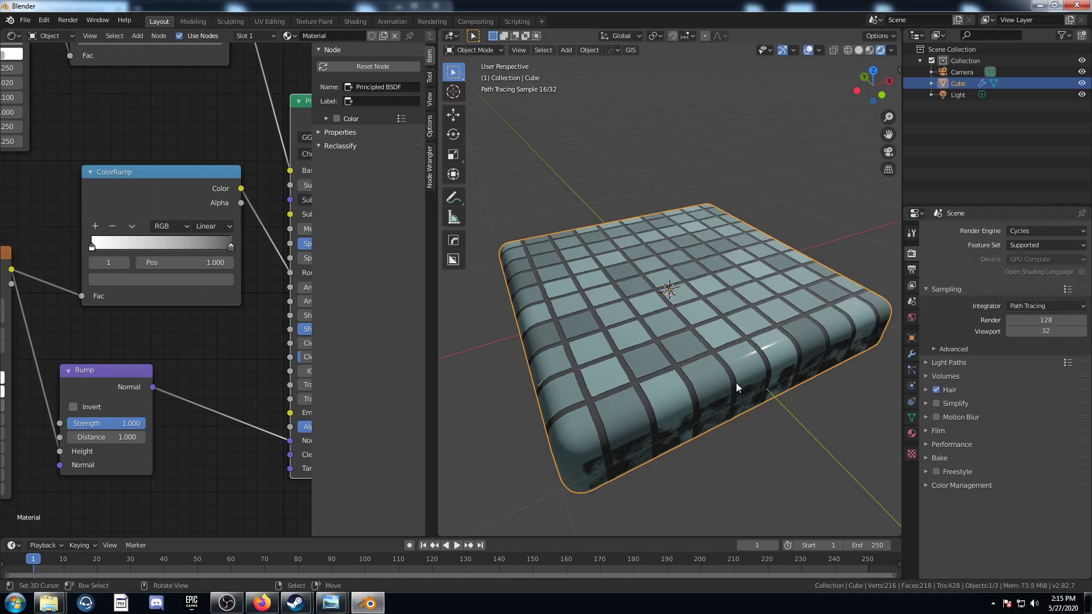
- Zoom and orbit the viewport in close on the path-traced tiles
scroll(709, 319, "up", 6)
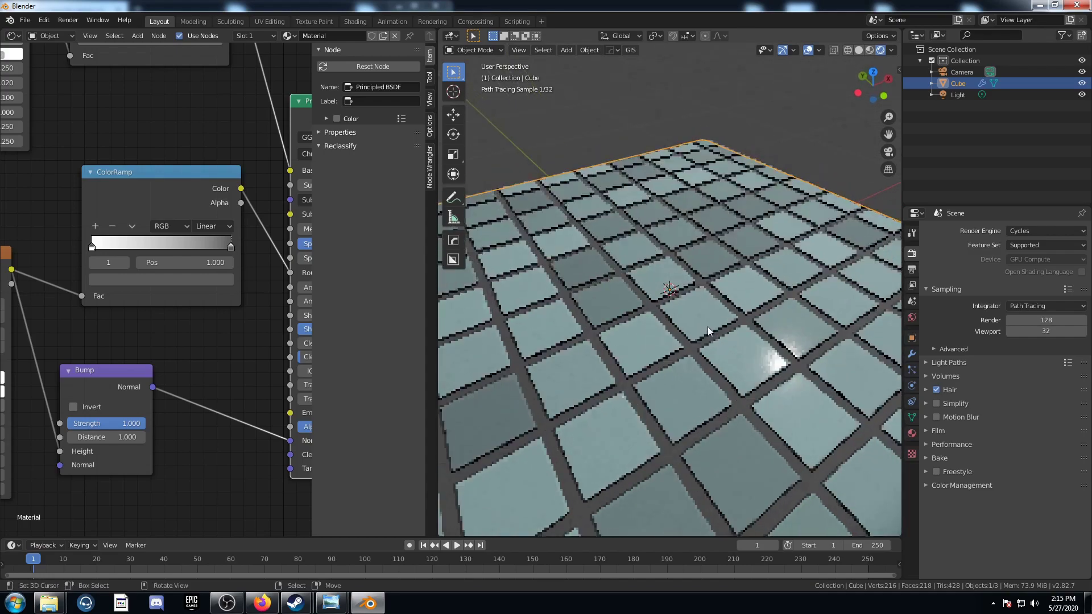
middle_click_drag(708, 327, 544, 350)
scroll(821, 347, "up", 4)
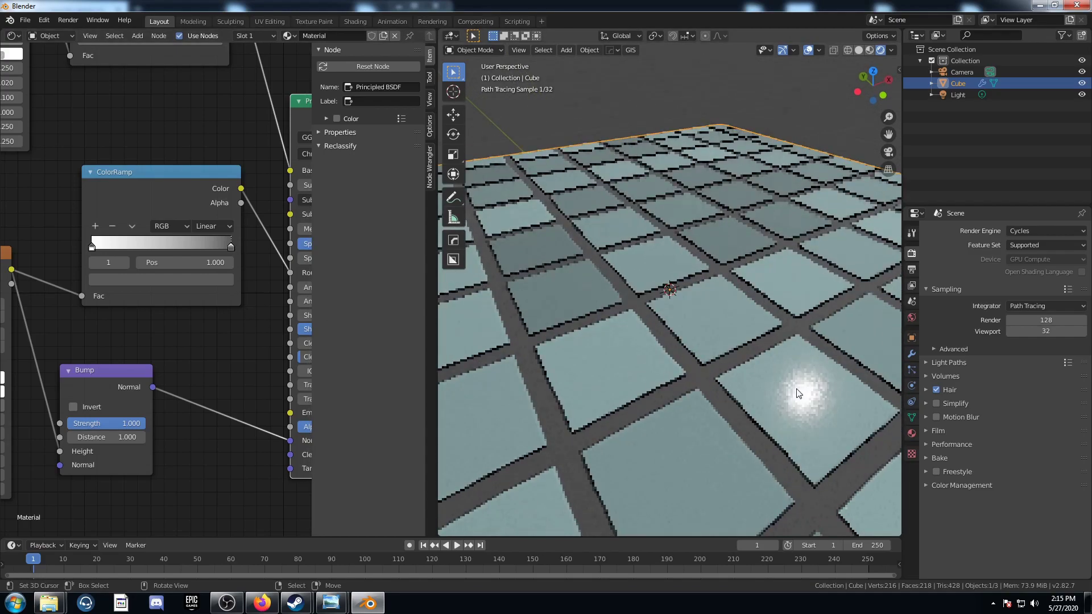
scroll(155, 299, "down", 5)
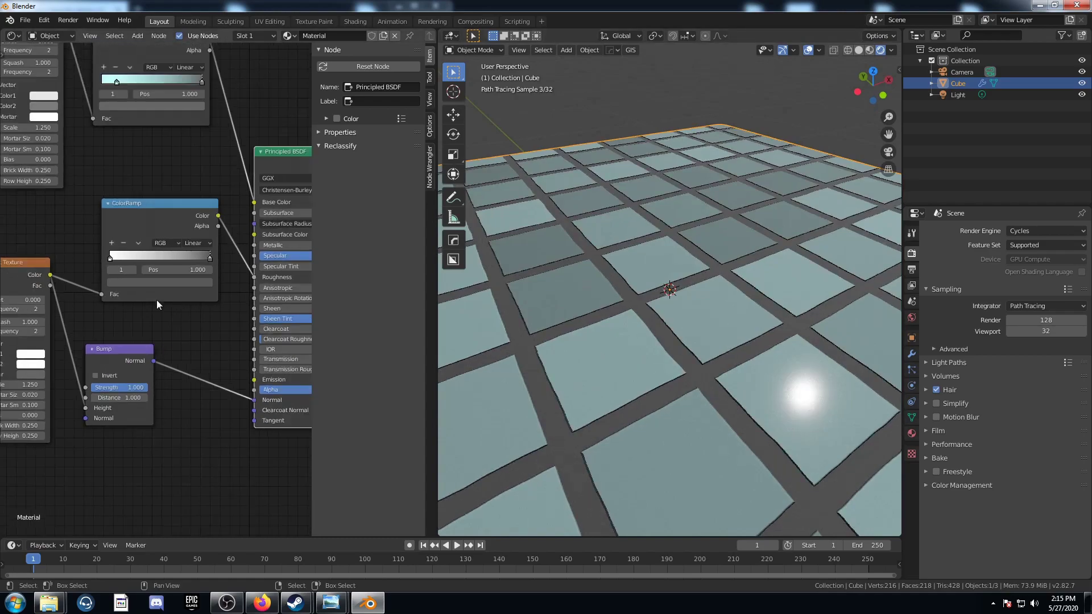
- Move the Material Output node aside and add a Glass BSDF node
middle_click_drag(188, 297, 168, 316)
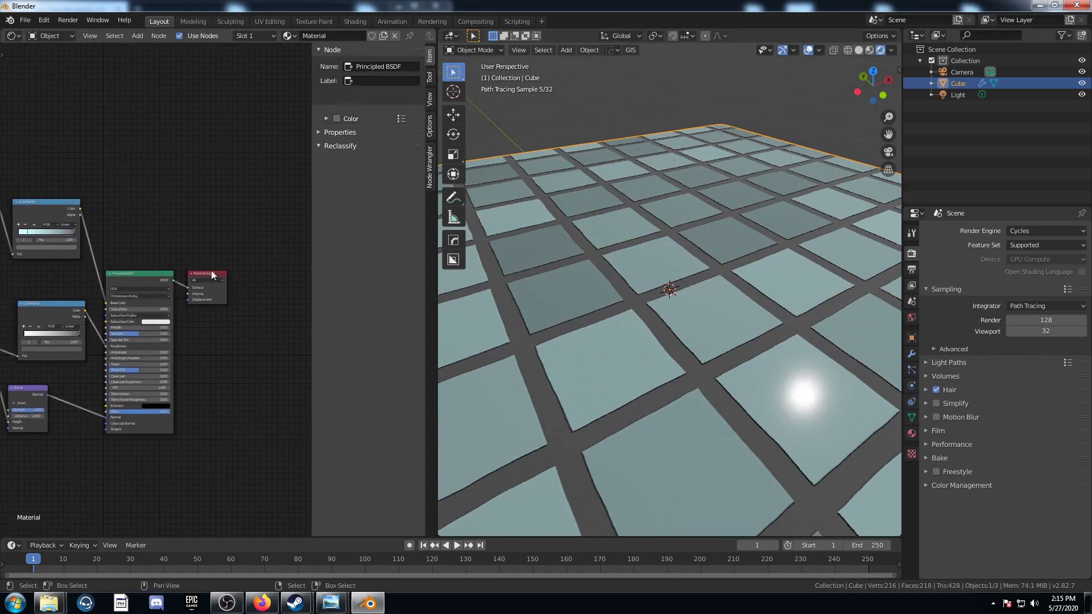
key("g")
left_click(5, 323)
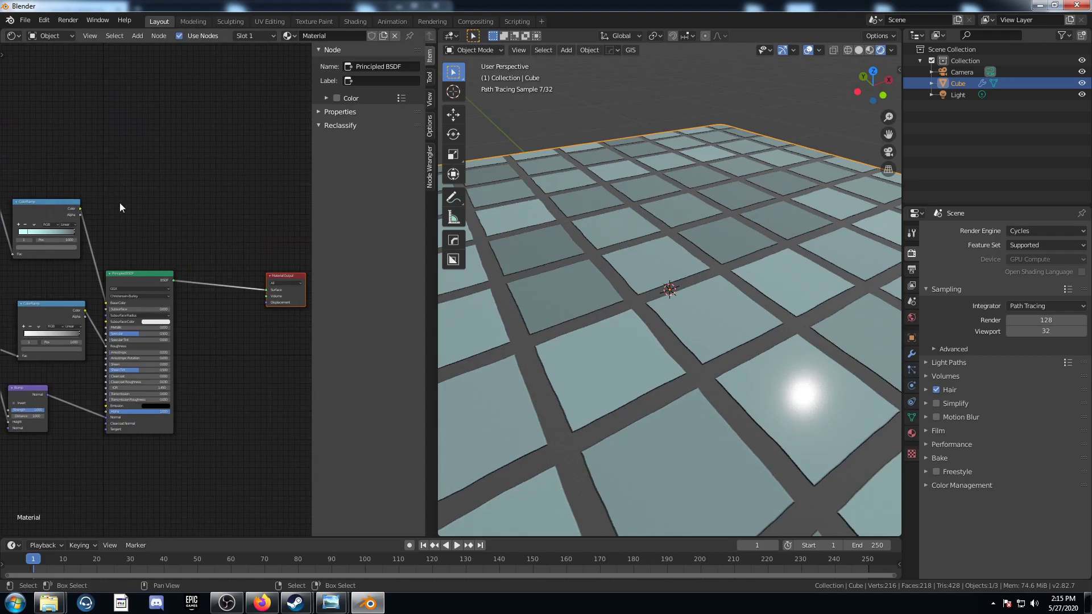
key("shift+a")
left_click(182, 174)
type("glas")
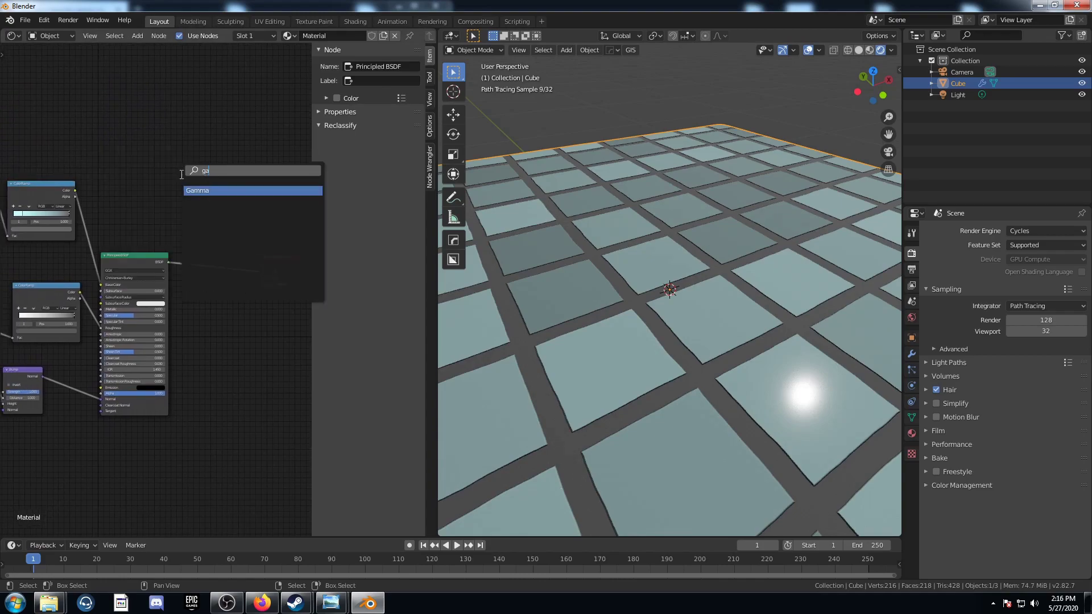
key("Return")
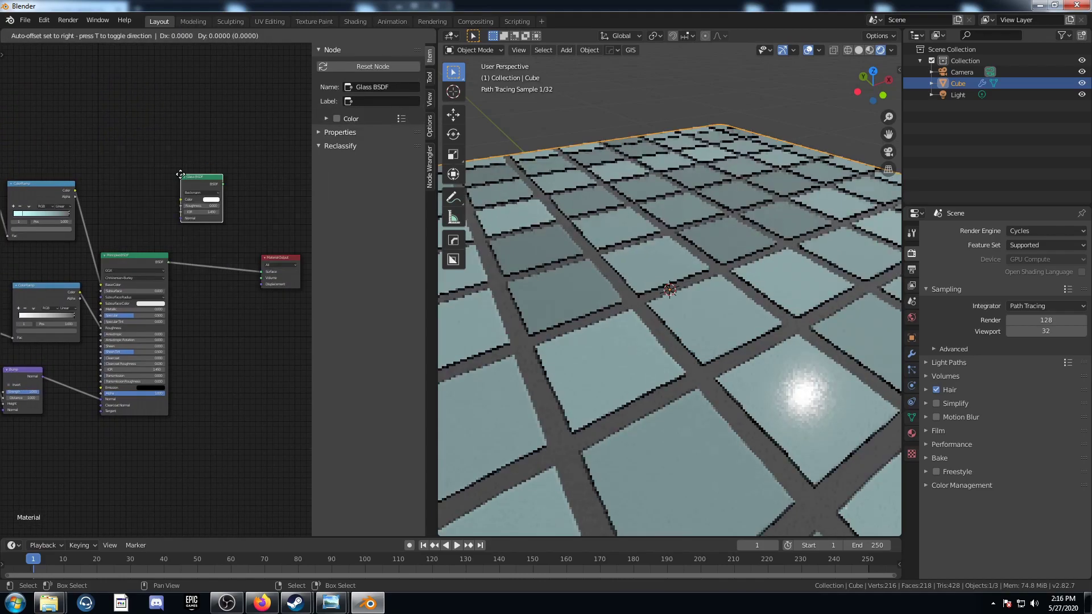
left_click(194, 157)
- Link the ColorRamp Color output to the Glass BSDF Color input
scroll(166, 229, "down", 2)
scroll(166, 229, "left", 2)
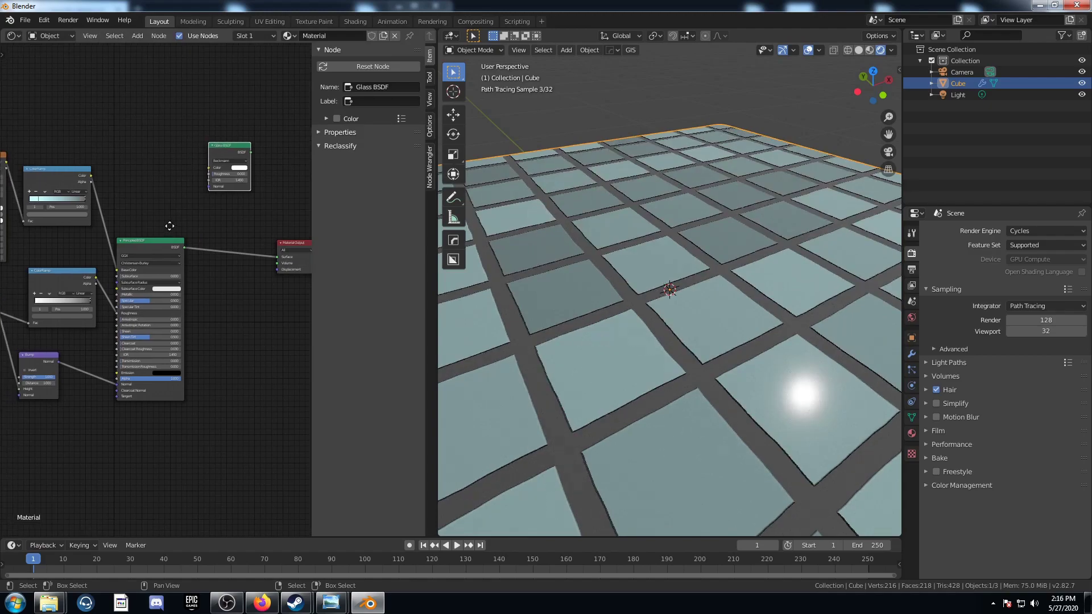
scroll(90, 237, "left", 4)
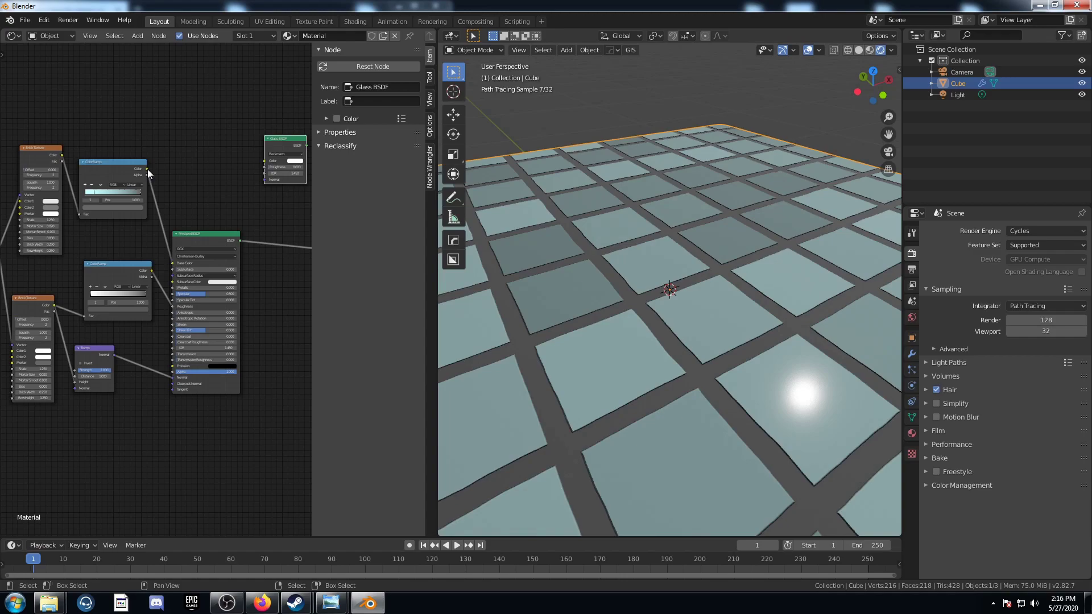
left_click_drag(147, 168, 220, 168)
left_click_drag(287, 144, 275, 138)
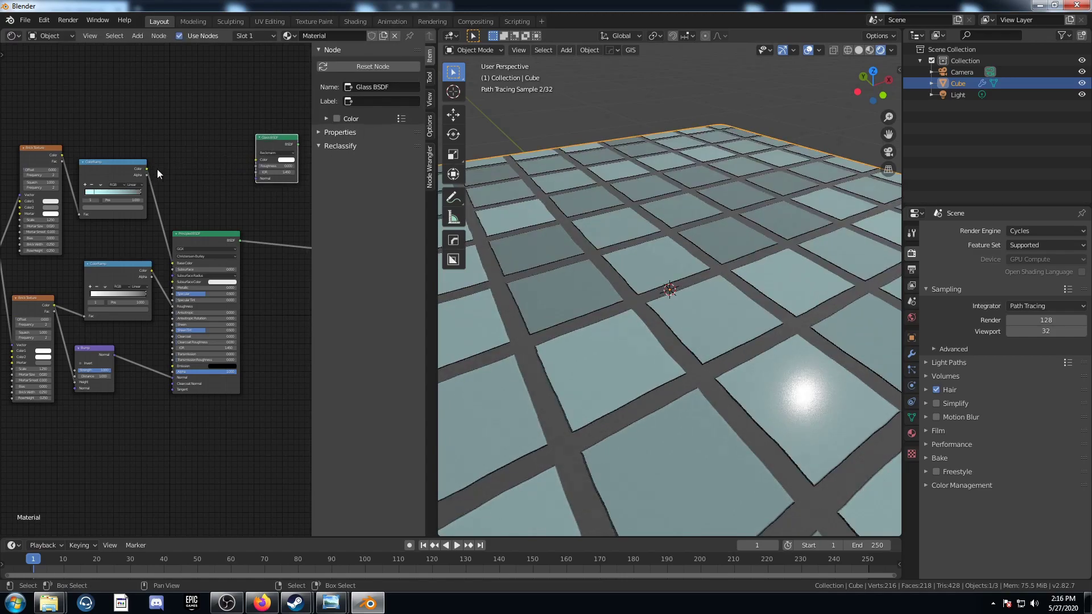
left_click_drag(146, 168, 256, 160)
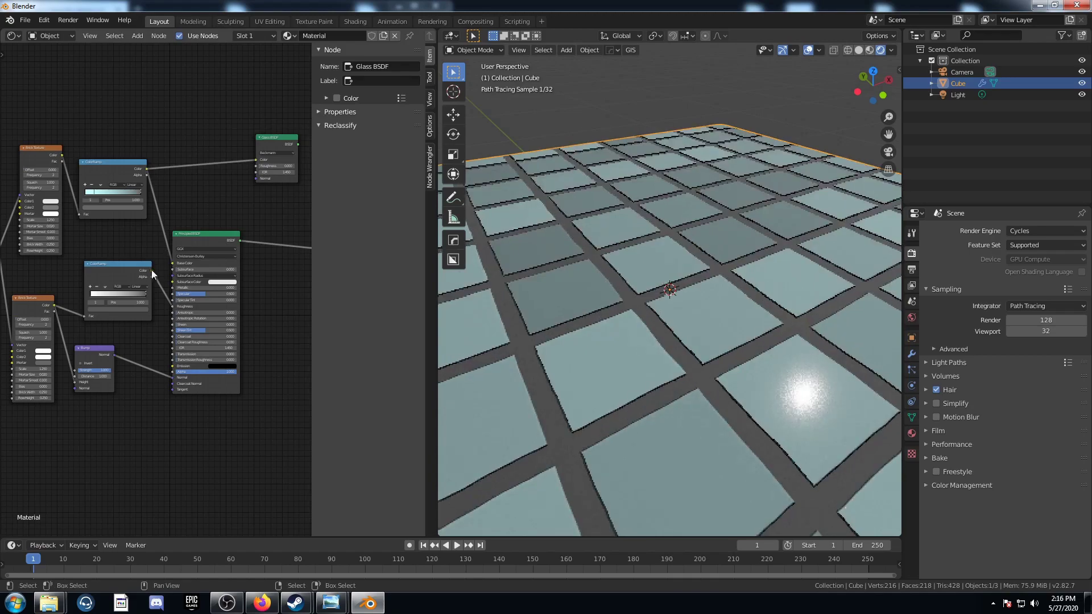
- Insert an Add Shader before the Material Output and plug the Glass BSDF into it
middle_click_drag(236, 265, 154, 276)
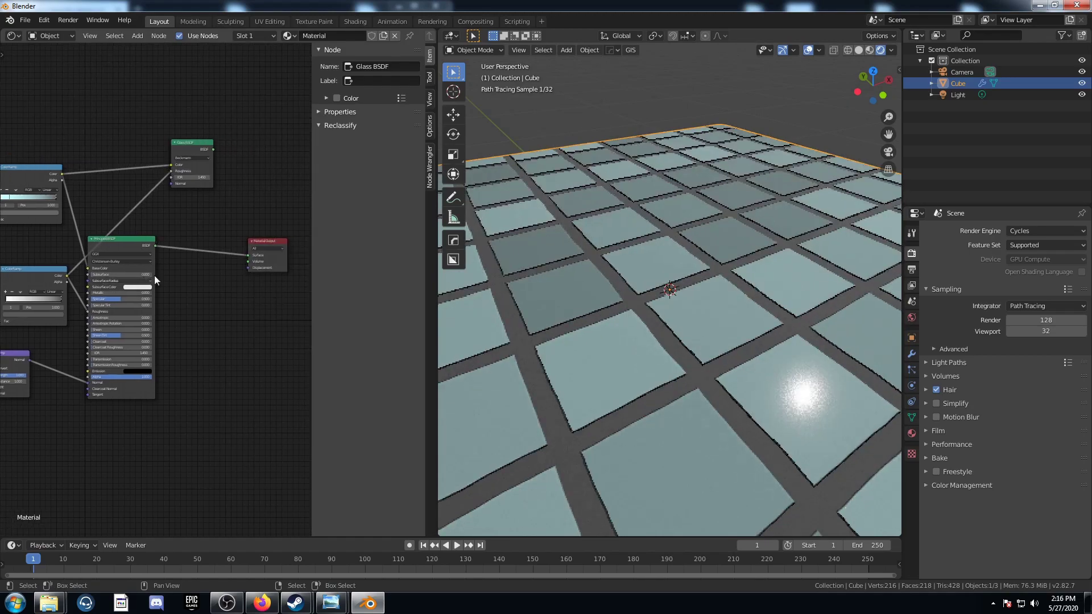
key("shift+a")
left_click(212, 319)
type("add")
key("Return")
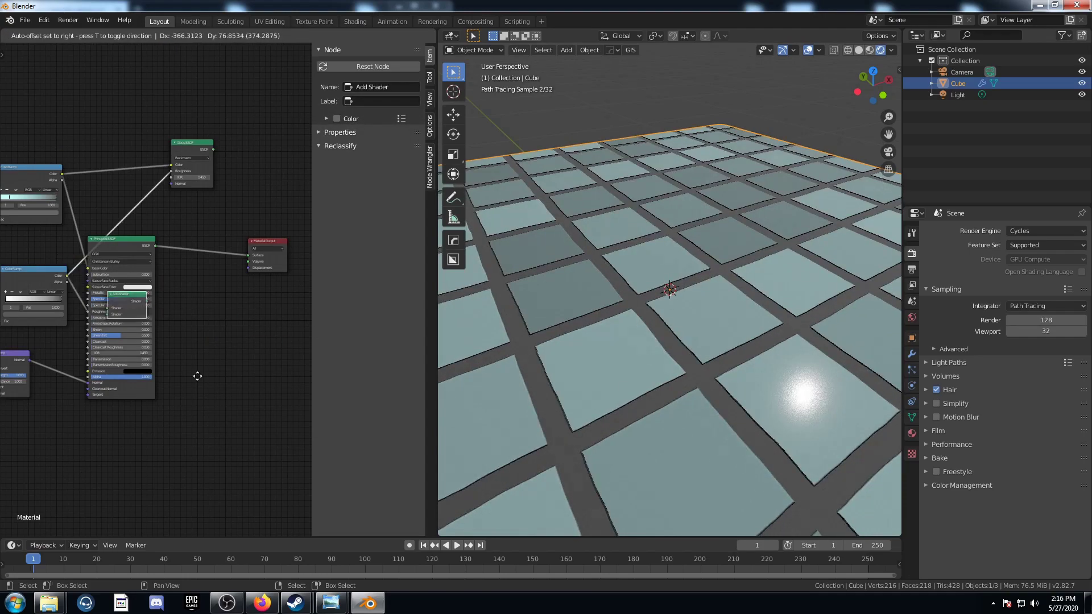
left_click(253, 279)
left_click_drag(193, 149, 186, 256)
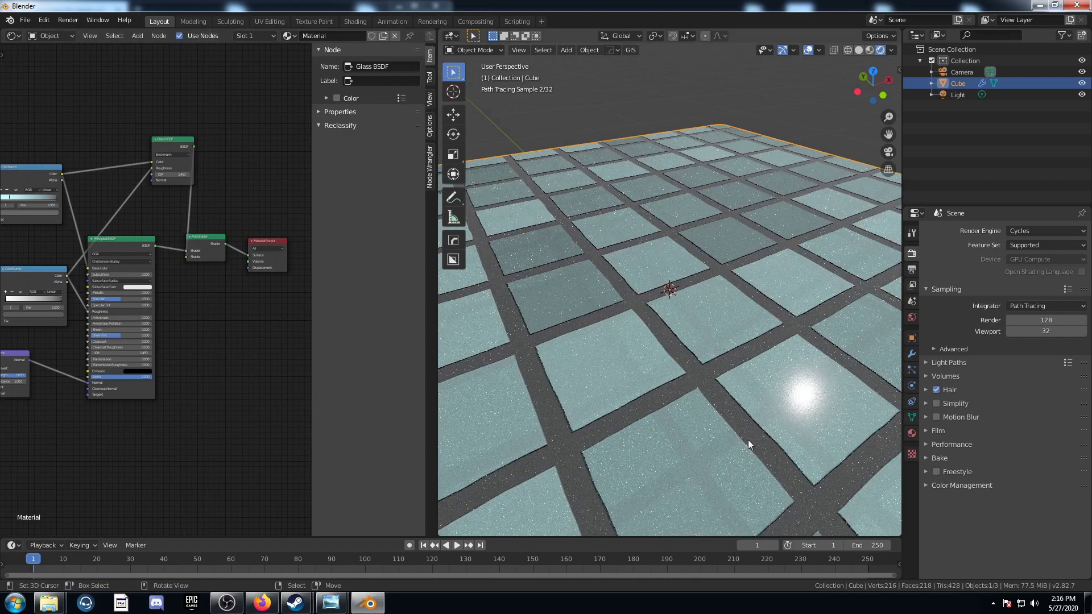
- Darken the ColorRamp's right colour stop to a value of 0.200
scroll(749, 439, "down", 3)
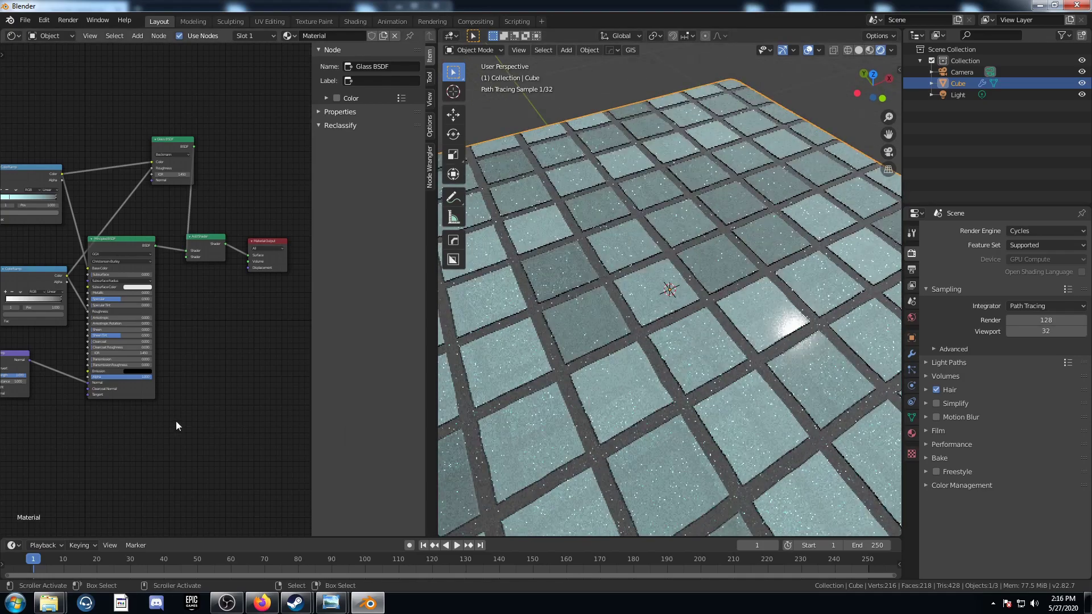
middle_click_drag(192, 423, 244, 359)
scroll(101, 381, "up", 3)
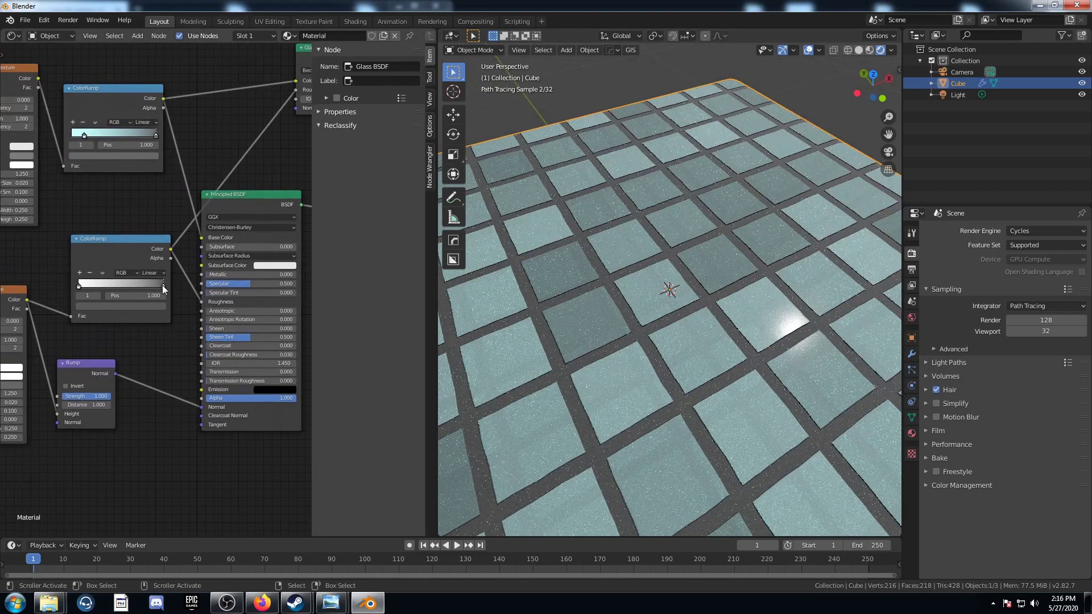
left_click(162, 285)
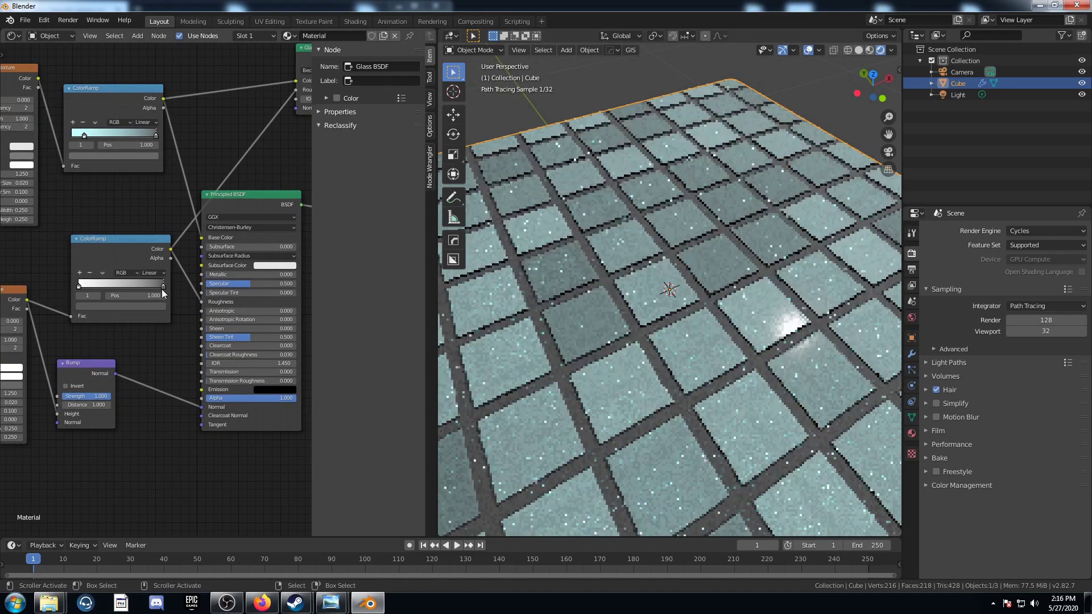
left_click(132, 306)
scroll(126, 228, "down", 5, "ctrl")
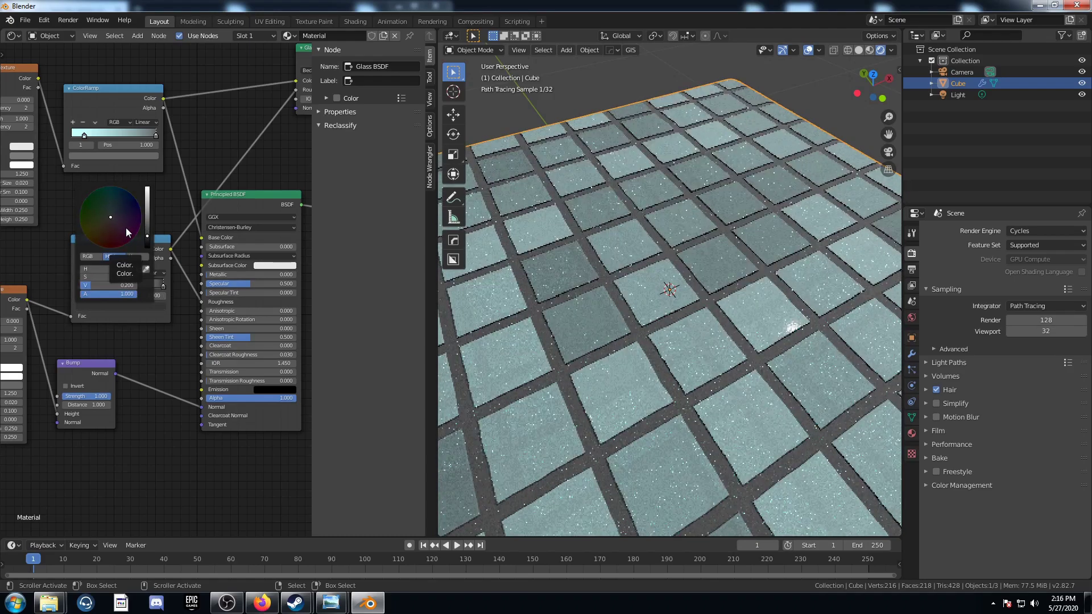
middle_click_drag(125, 442, 180, 470)
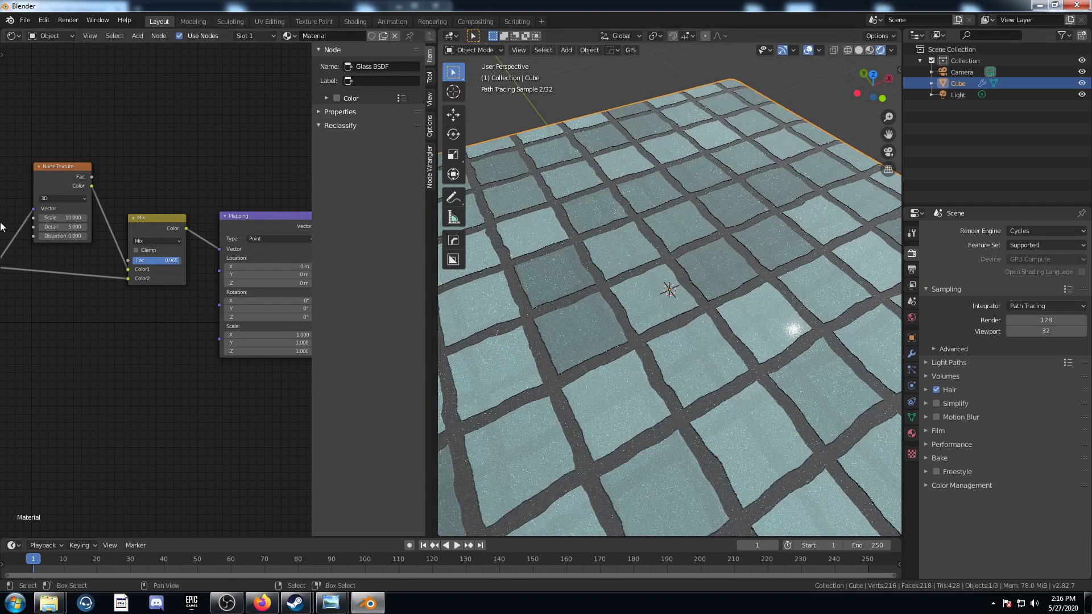
- Set Noise Texture Scale to 1 and Mix Fac to 0.665, then view the wavy slab
left_click(60, 219)
type("1")
key("Return")
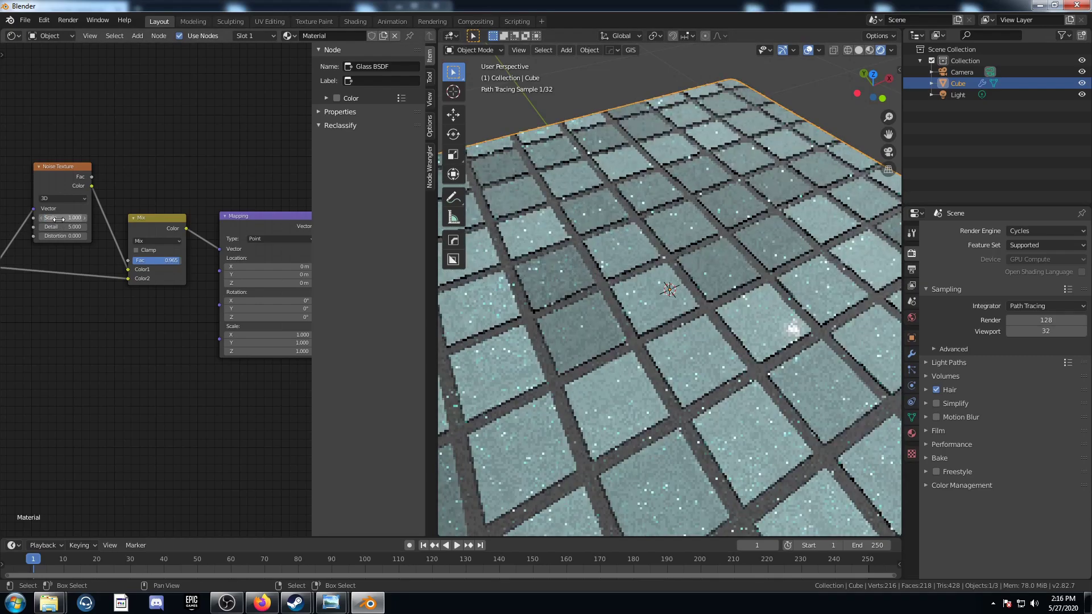
left_click_drag(157, 266, 133, 266)
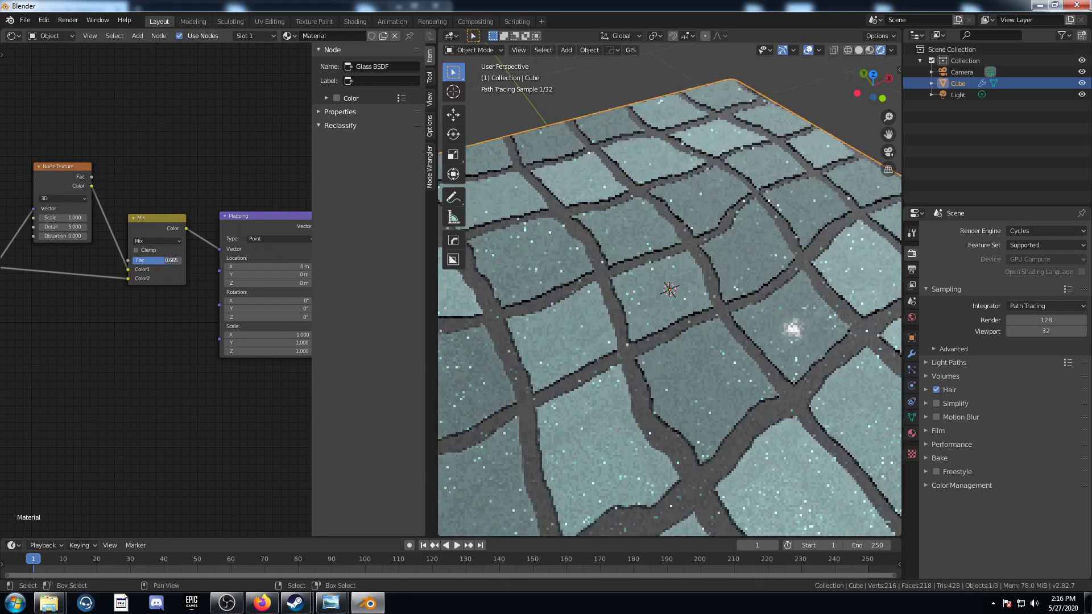
mouse_move(608, 348)
middle_mouse_down()
mouse_move(711, 399)
mouse_move(699, 401)
mouse_move(700, 436)
middle_mouse_up()
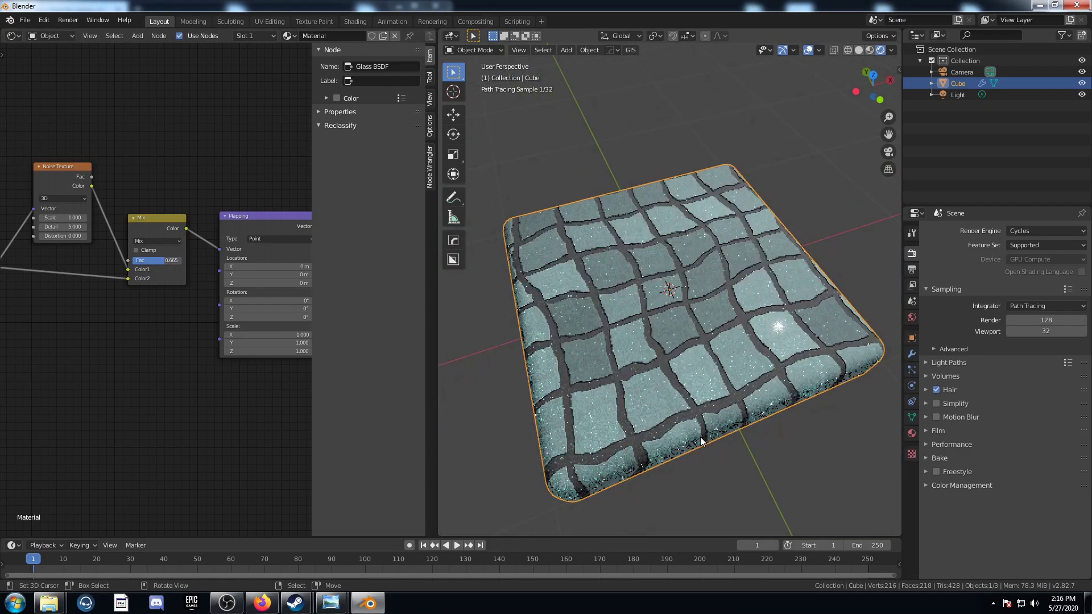
scroll(705, 449, "up", 6)
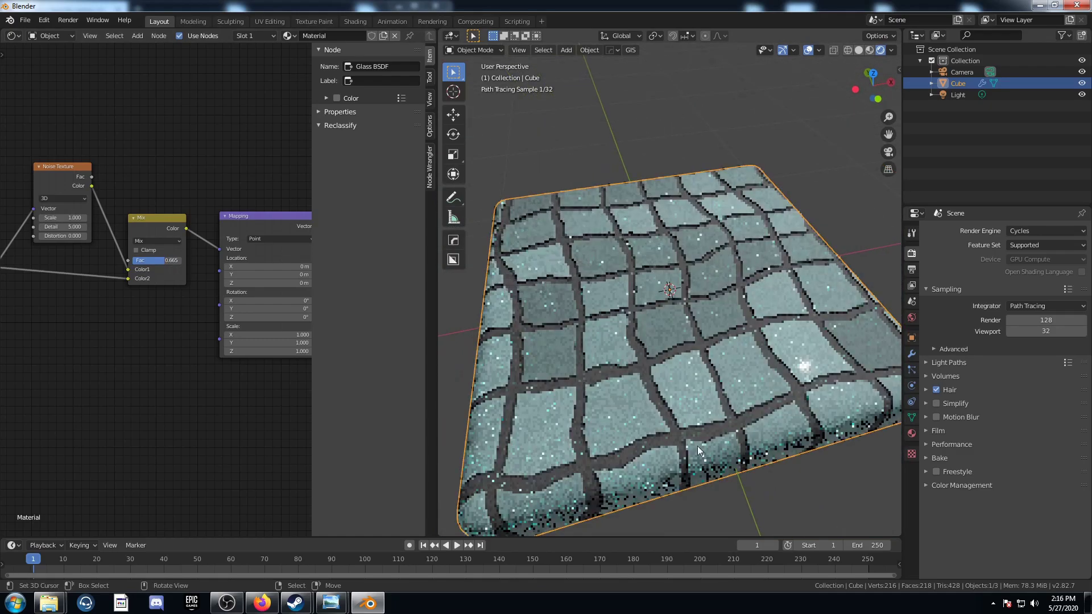